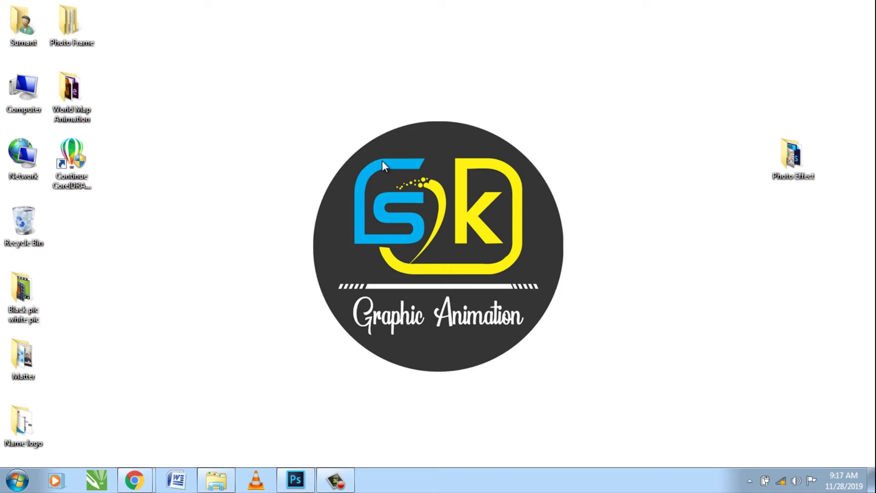
- Refresh the desktop twice from its right-click menu
{"action": "right_click", "coordinate": [612, 200]}
{"action": "left_click", "coordinate": [644, 238]}
{"action": "right_click", "coordinate": [269, 180]}
{"action": "left_click", "coordinate": [295, 215]}
- Restore Photoshop and look through the example tabs, ending on the Untitled-1 guitar design
{"action": "left_click", "coordinate": [296, 479]}
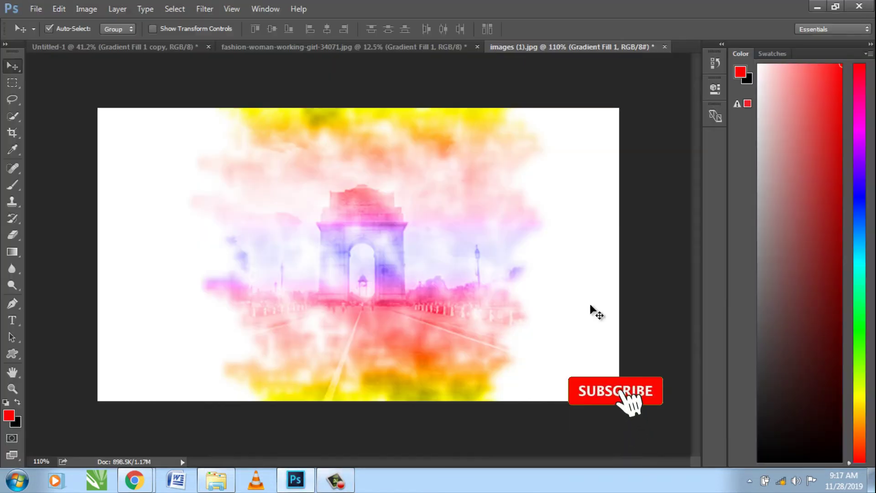
{"action": "left_click", "coordinate": [154, 46]}
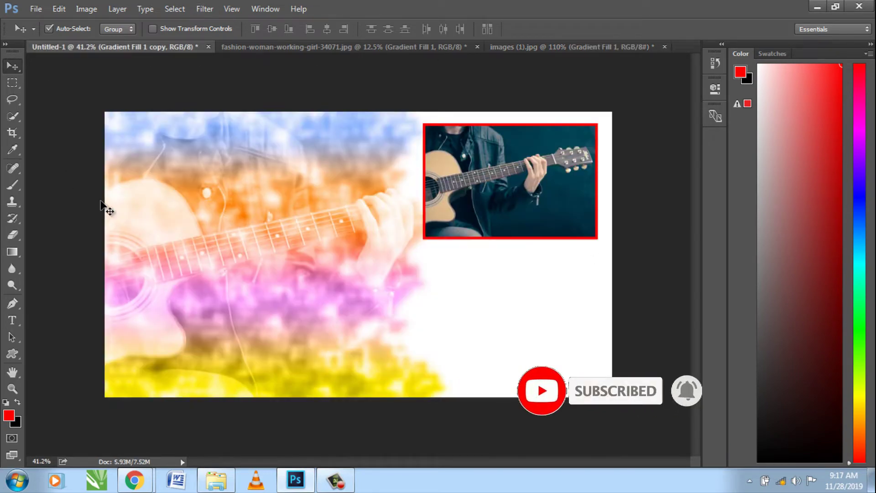
{"action": "left_click", "coordinate": [340, 46]}
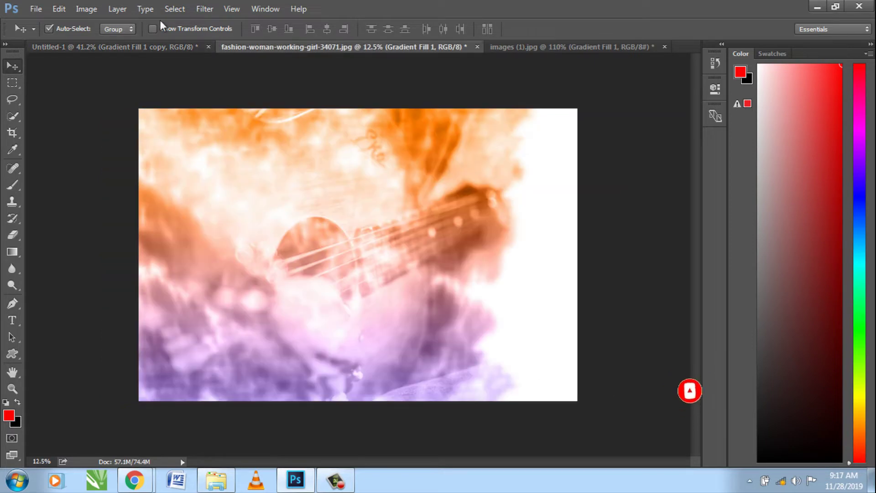
{"action": "left_click", "coordinate": [568, 48]}
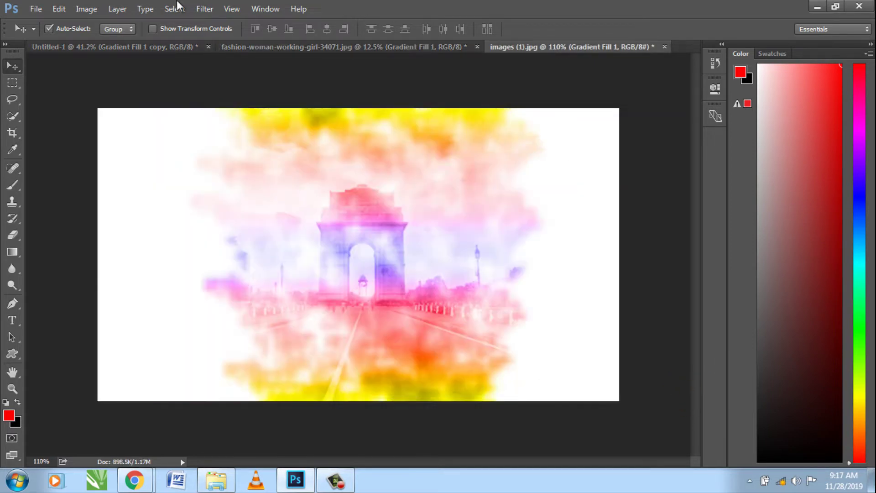
{"action": "left_click", "coordinate": [171, 46]}
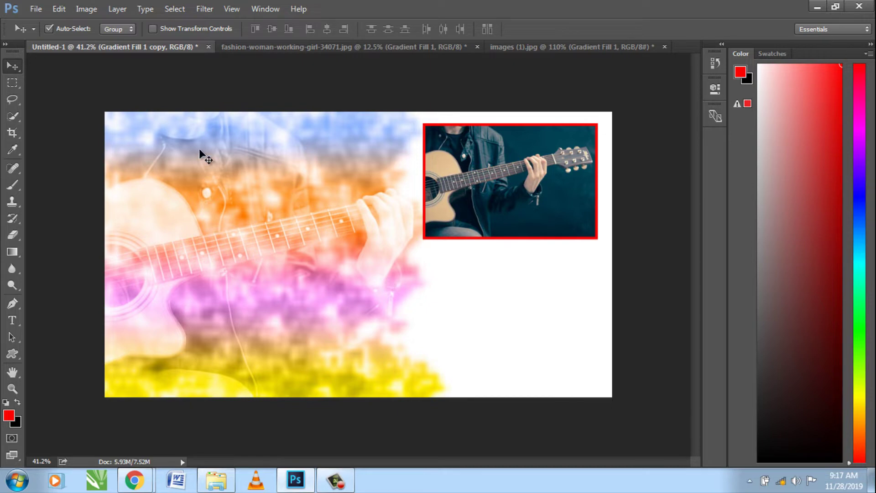
- Open playing-music-musician-classic-33597.jpg from the Photo Effect folder
{"action": "left_click", "coordinate": [42, 9]}
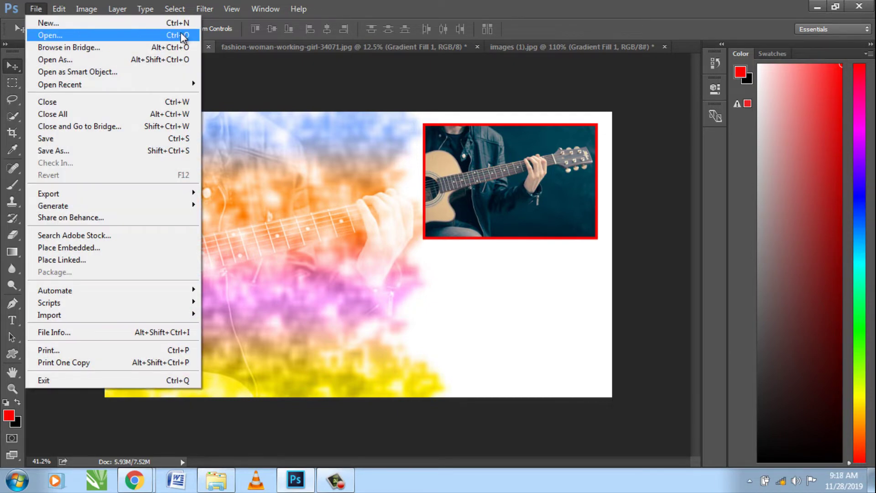
{"action": "left_click", "coordinate": [150, 36]}
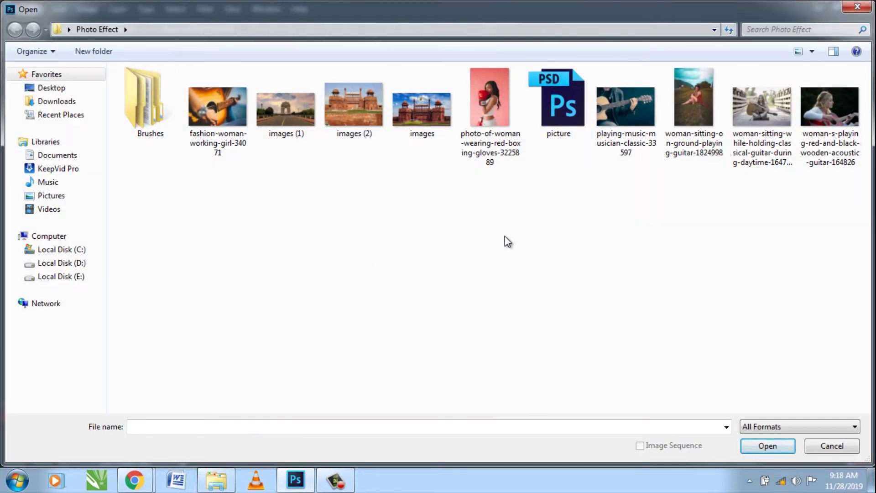
{"action": "left_click", "coordinate": [626, 110]}
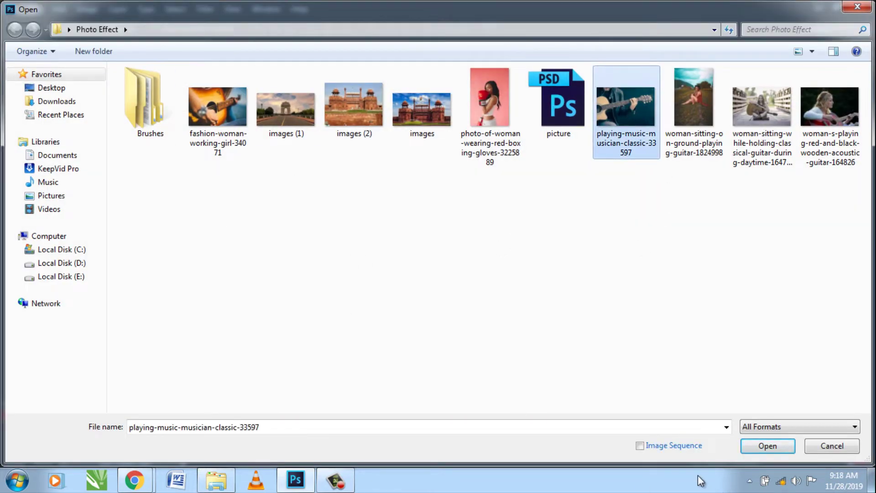
{"action": "left_click", "coordinate": [751, 446]}
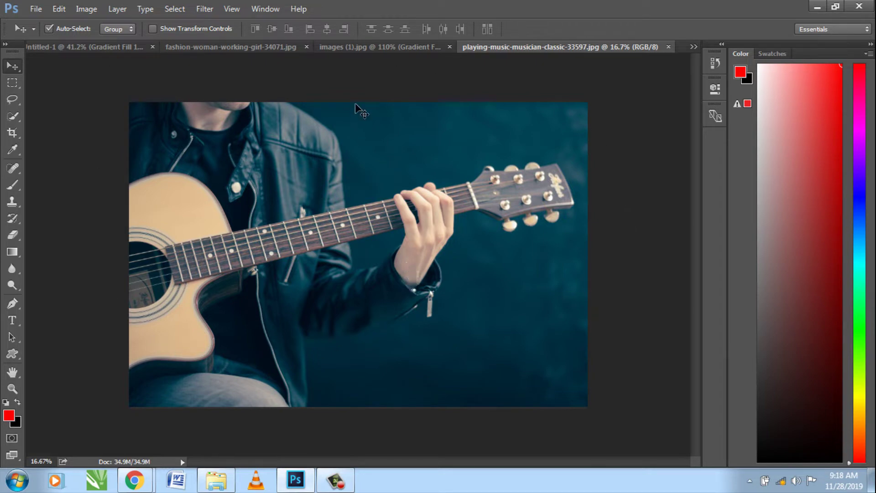
- Show the Layers panel and convert the locked Background into an editable Layer 0
{"action": "left_click", "coordinate": [271, 10]}
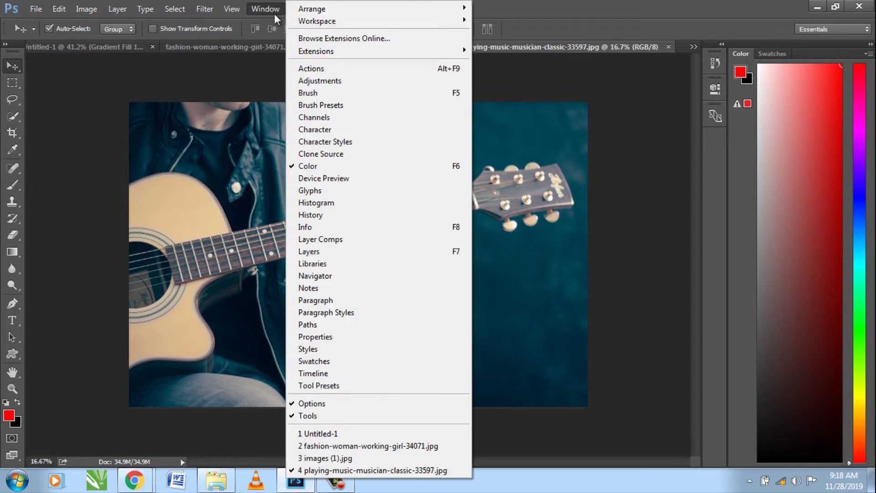
{"action": "left_click", "coordinate": [435, 254]}
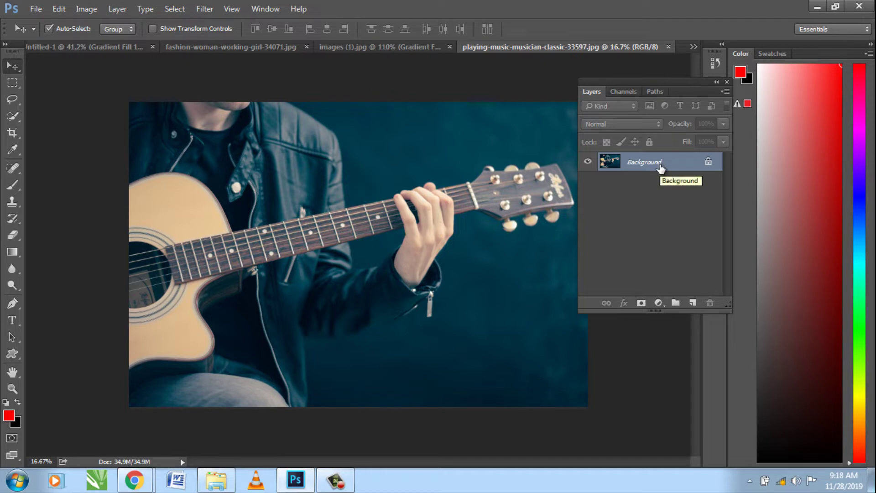
{"action": "double_click", "coordinate": [661, 168]}
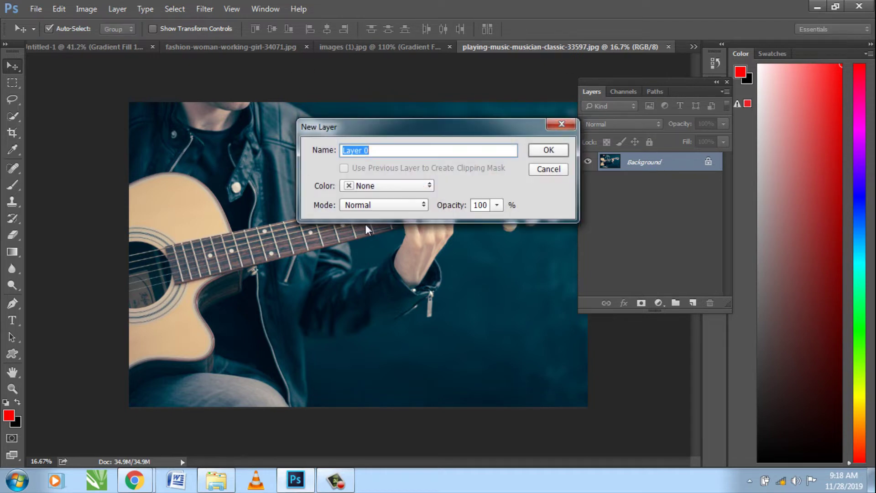
{"action": "left_click", "coordinate": [543, 151]}
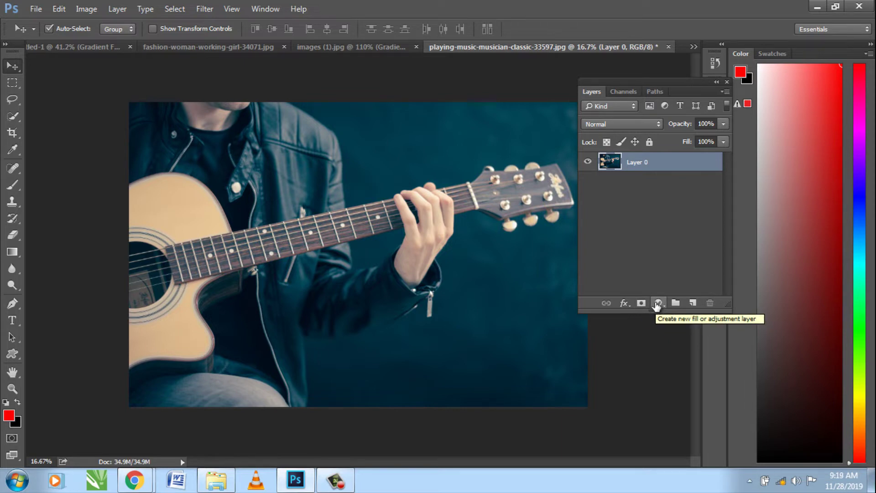
- Add a white Solid Color fill layer and drag Color Fill 1 below Layer 0
{"action": "left_click", "coordinate": [658, 303]}
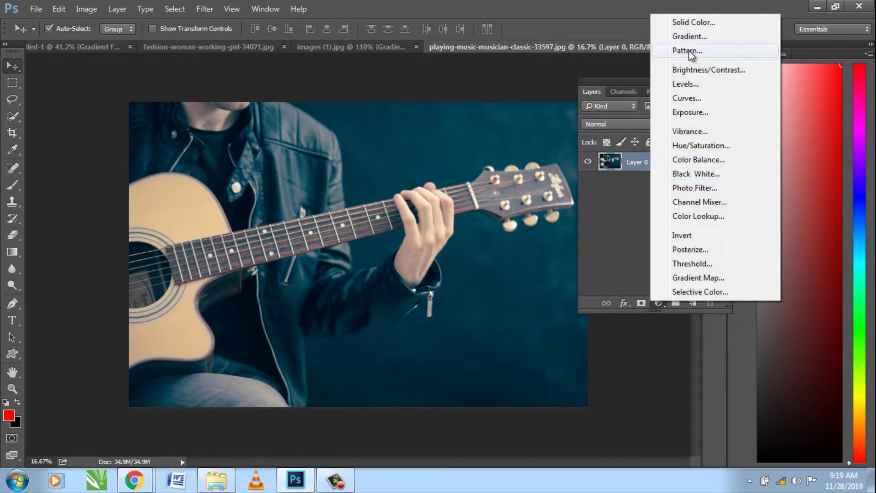
{"action": "left_click", "coordinate": [716, 21]}
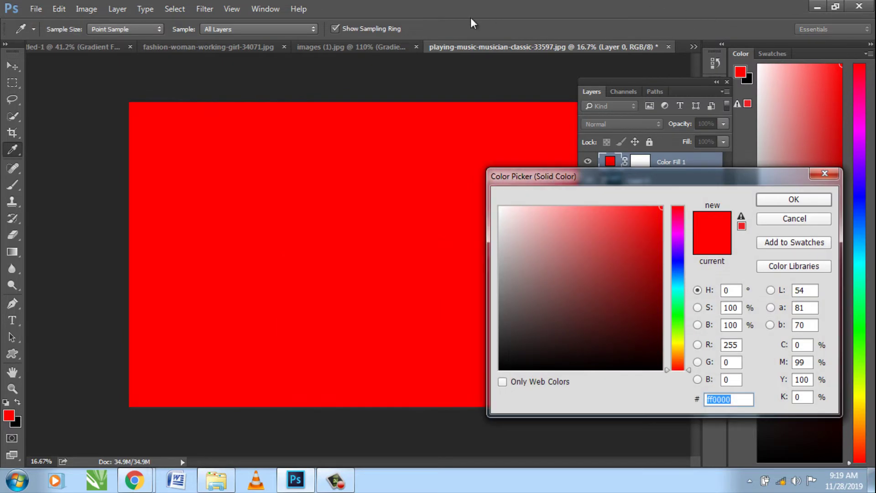
{"action": "left_click_drag", "start_coordinate": [565, 234], "coordinate": [500, 208]}
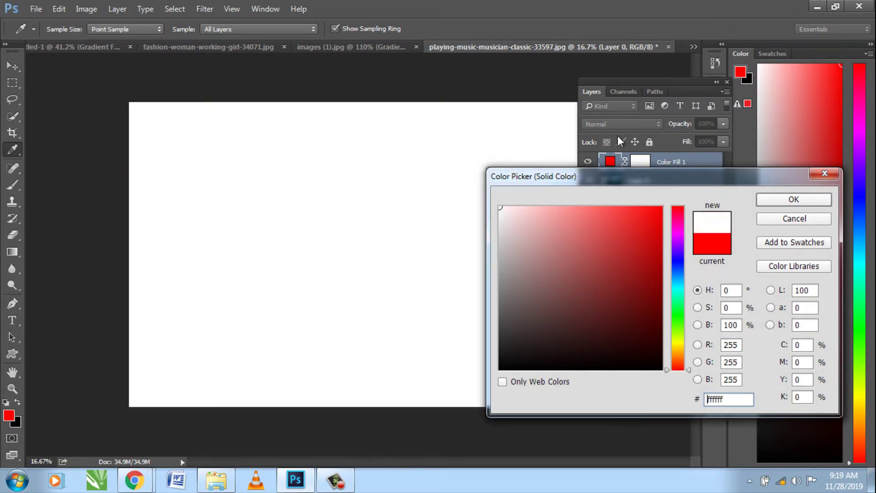
{"action": "left_click", "coordinate": [796, 199]}
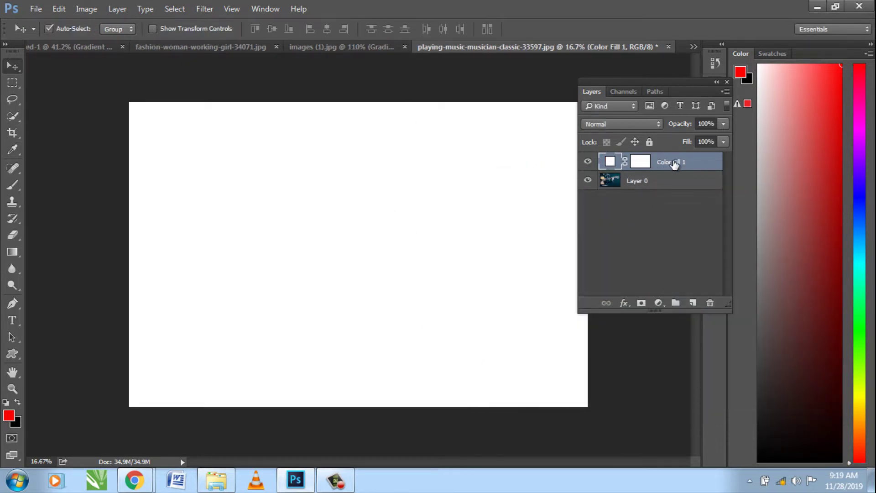
{"action": "left_click_drag", "start_coordinate": [671, 163], "coordinate": [676, 211]}
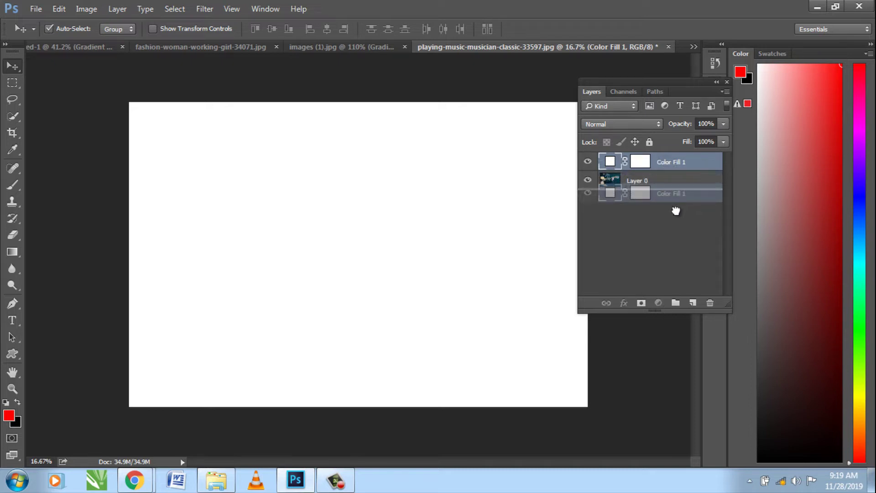
{"action": "left_click_drag", "start_coordinate": [676, 211], "coordinate": [677, 212]}
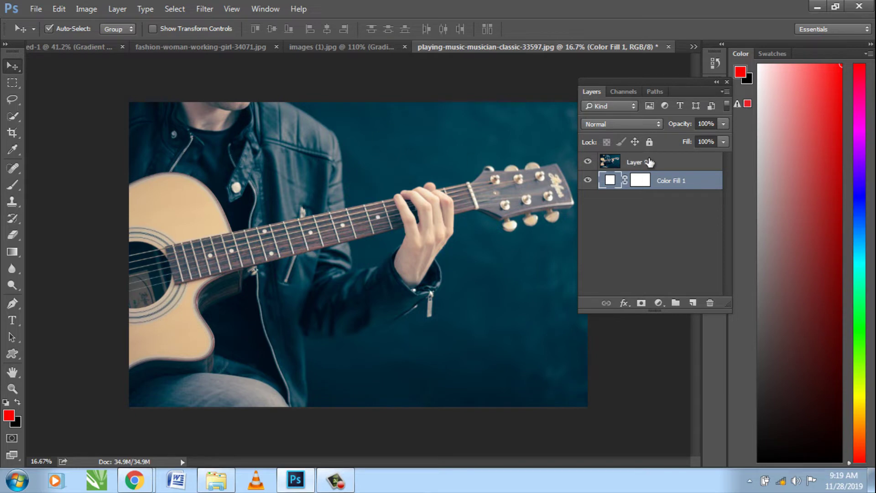
- Add a layer mask to Layer 0 and set black as the foreground colour
{"action": "left_click", "coordinate": [648, 163]}
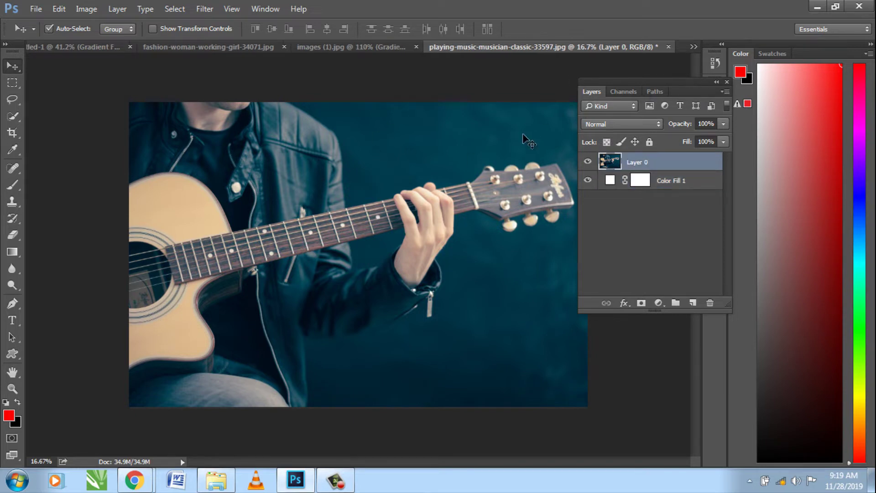
{"action": "left_click", "coordinate": [641, 303]}
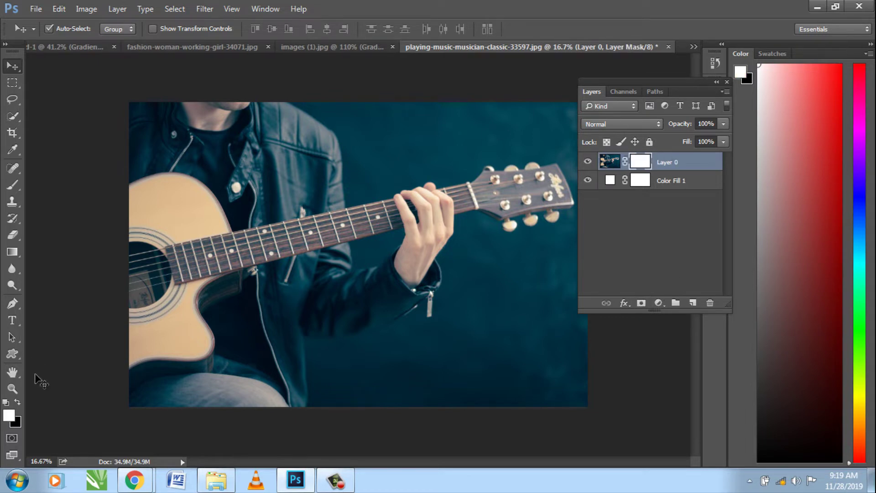
{"action": "left_click", "coordinate": [19, 403]}
{"action": "left_click", "coordinate": [20, 401]}
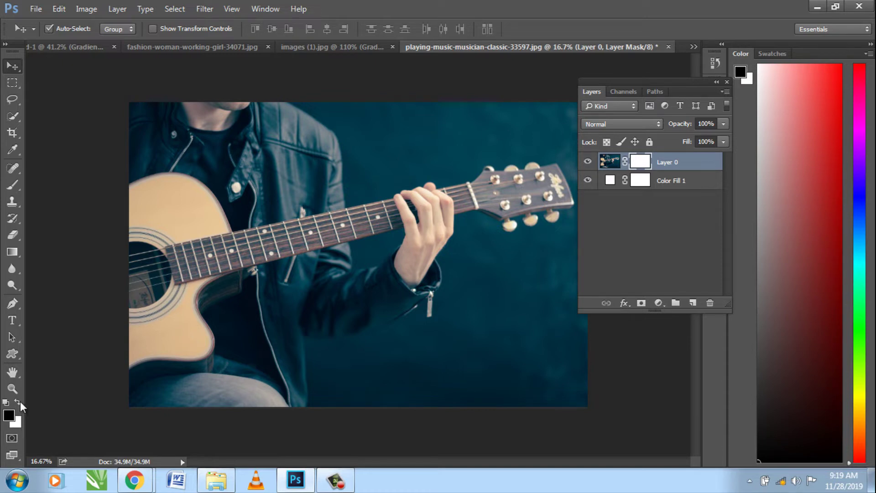
{"action": "left_click", "coordinate": [20, 401]}
{"action": "left_click", "coordinate": [20, 401]}
- Target Layer 0's mask and fill it black with Alt+Backspace to hide the photo
{"action": "left_click", "coordinate": [609, 161]}
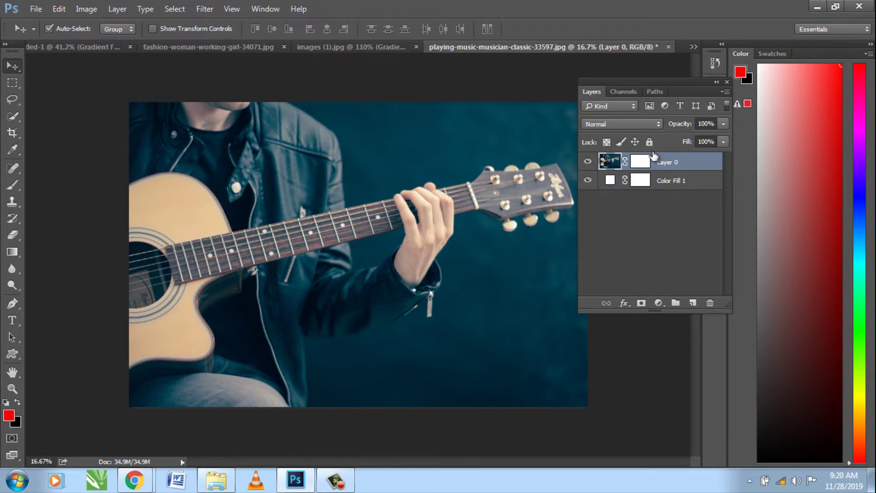
{"action": "left_click", "coordinate": [641, 162]}
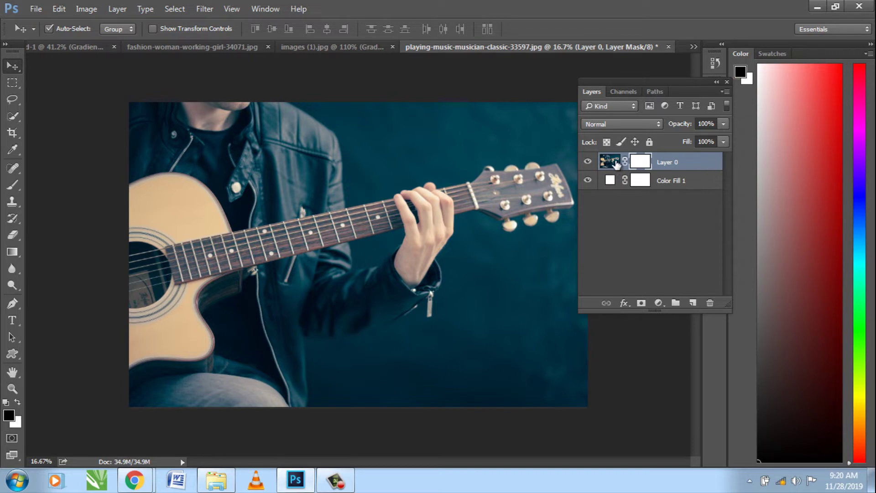
{"action": "left_click", "coordinate": [610, 161]}
{"action": "left_click", "coordinate": [640, 162]}
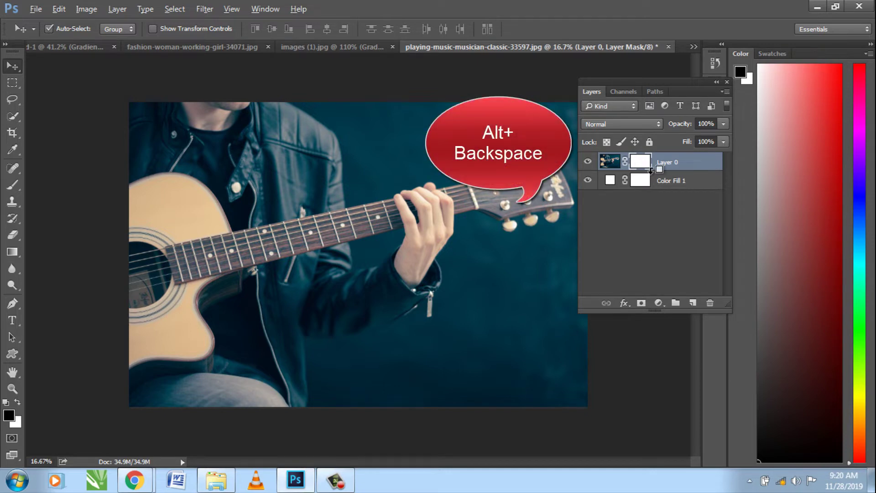
{"action": "key", "text": "alt+BackSpace"}
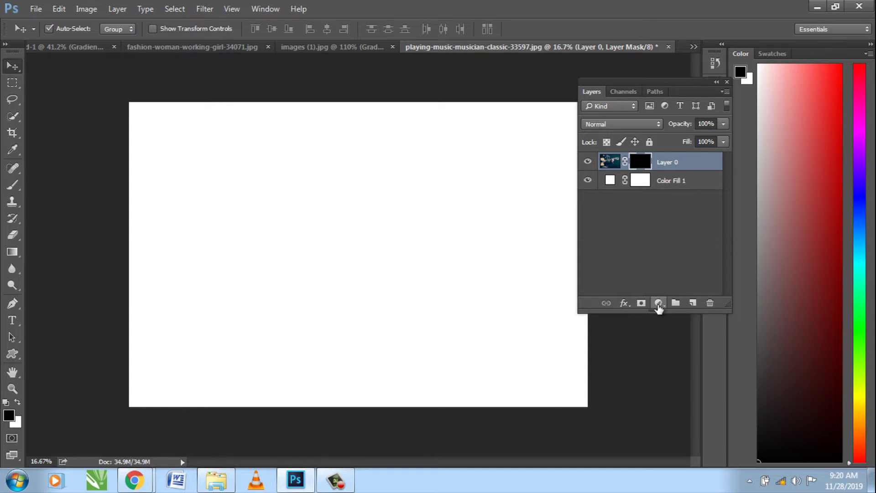
- Add a Gradient Fill layer, trying several presets before picking blue-yellow-blue
{"action": "left_click", "coordinate": [659, 304]}
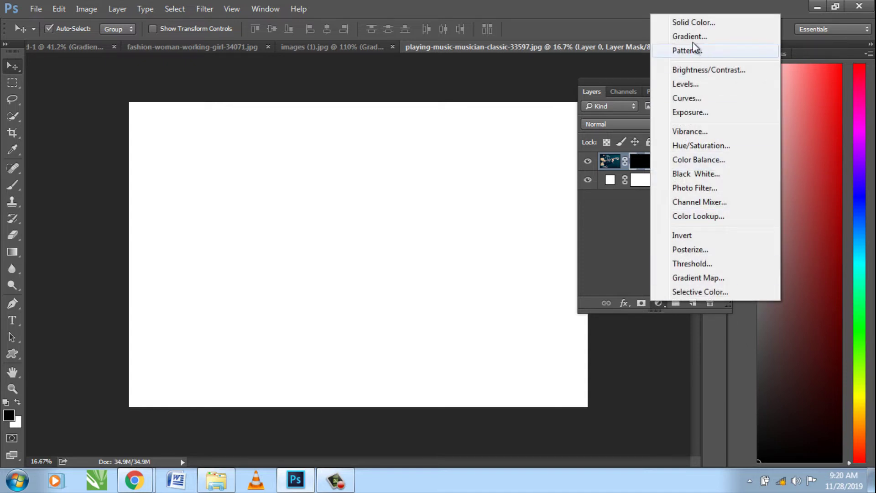
{"action": "left_click", "coordinate": [728, 37]}
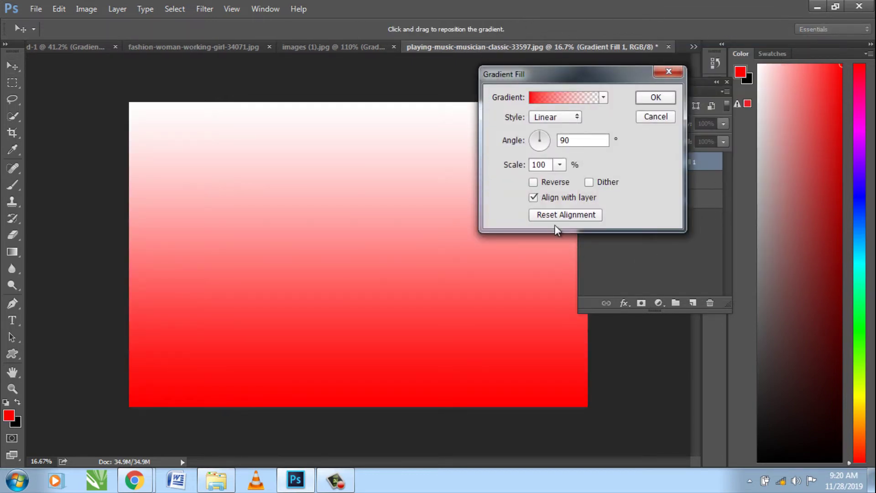
{"action": "left_click", "coordinate": [604, 97]}
{"action": "left_click", "coordinate": [504, 122]}
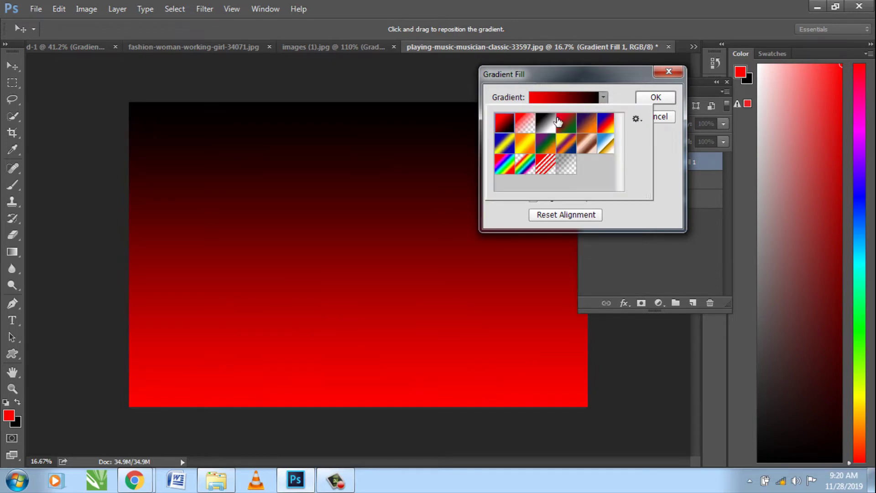
{"action": "left_click", "coordinate": [549, 124]}
{"action": "left_click", "coordinate": [570, 123]}
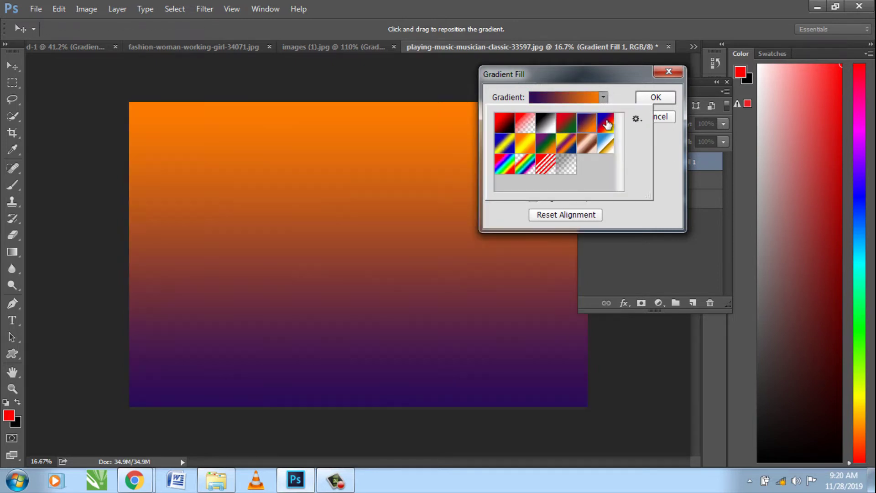
{"action": "left_click", "coordinate": [607, 124]}
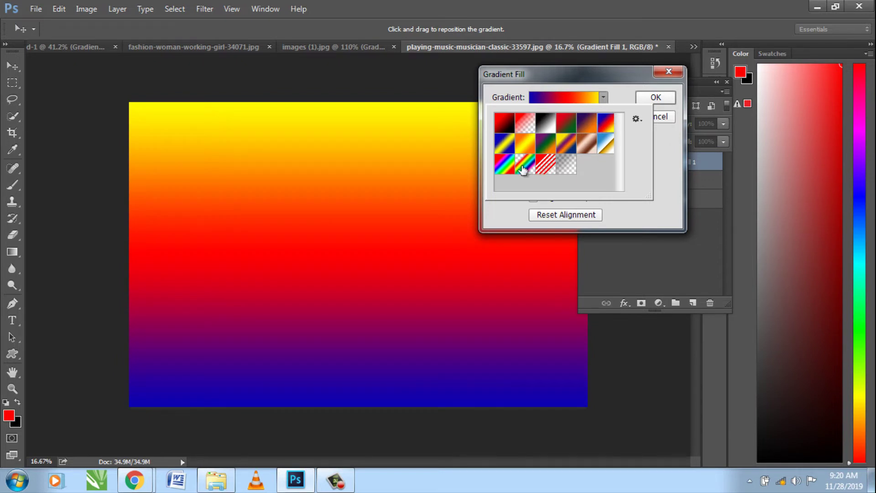
{"action": "left_click", "coordinate": [503, 145]}
{"action": "double_click", "coordinate": [504, 145]}
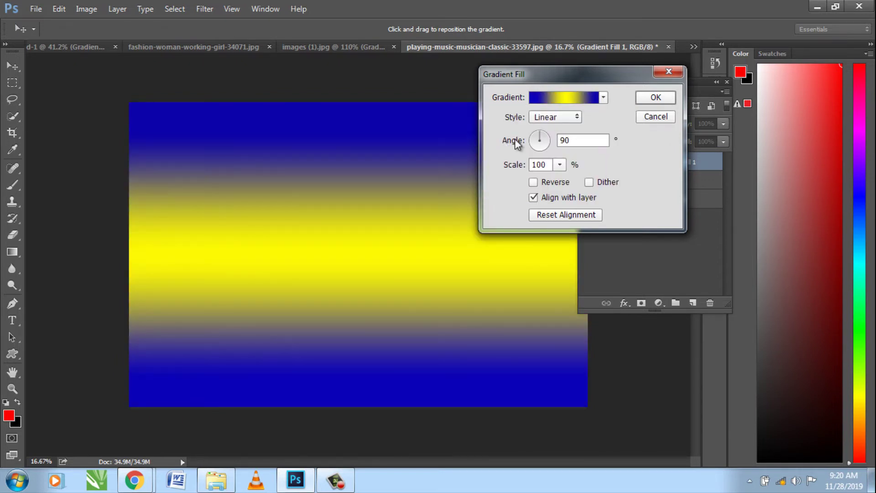
- Make it a linear Yellow, Violet, Orange, Blue gradient in the Gradient Editor and commit
{"action": "left_click", "coordinate": [558, 116]}
{"action": "left_click", "coordinate": [561, 97]}
{"action": "left_click", "coordinate": [571, 97]}
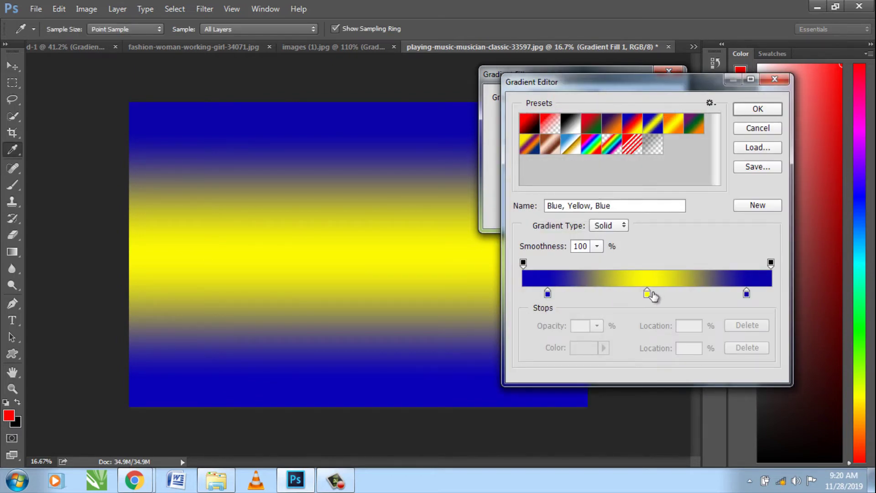
{"action": "left_click_drag", "start_coordinate": [647, 294], "coordinate": [629, 296]}
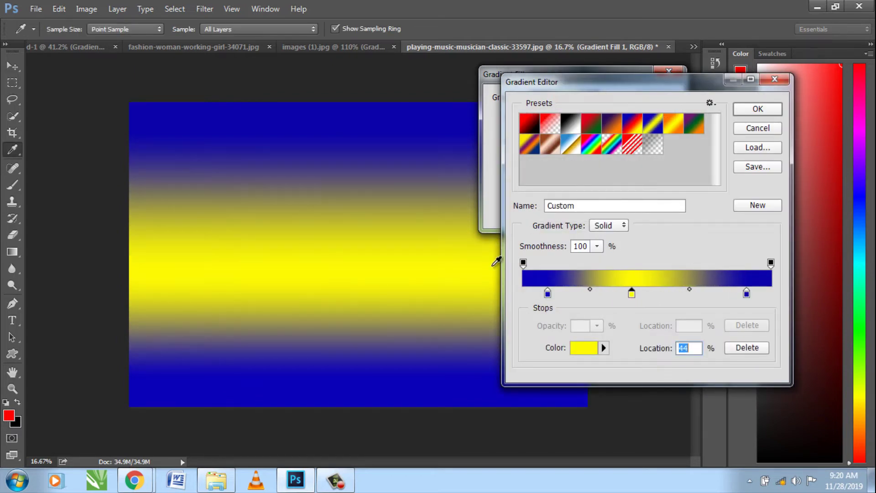
{"action": "left_click_drag", "start_coordinate": [548, 293], "coordinate": [537, 293]}
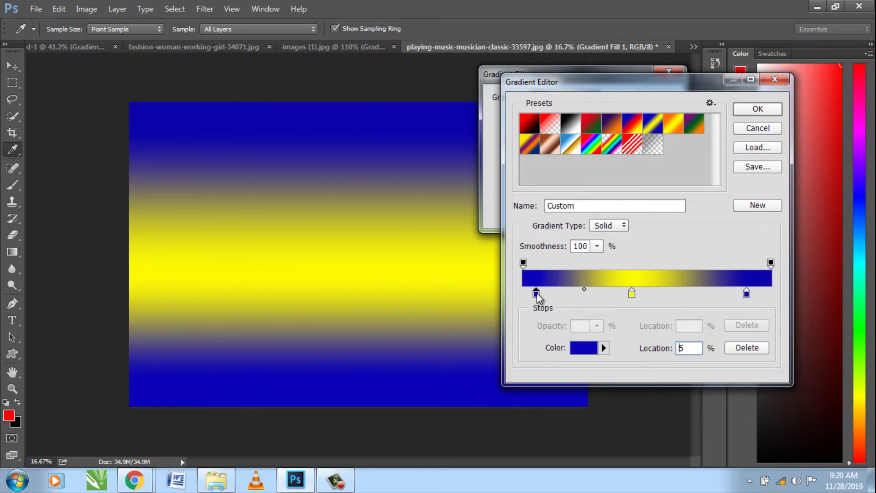
{"action": "left_click", "coordinate": [533, 145]}
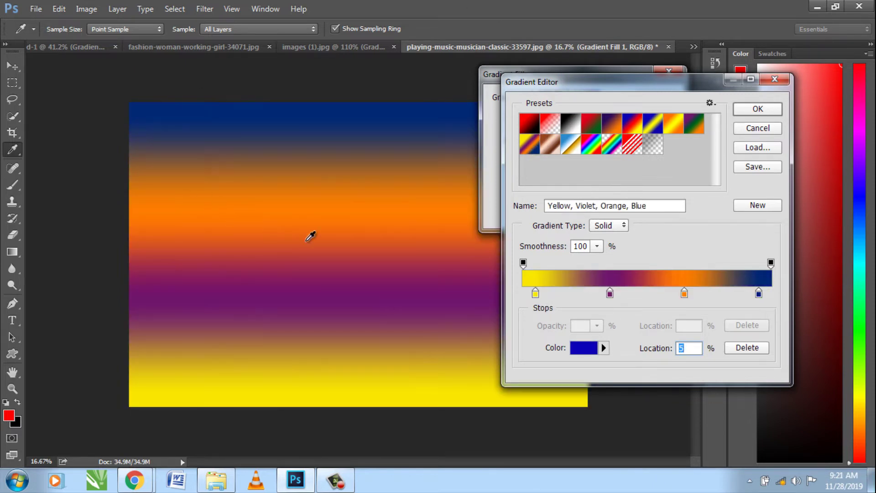
{"action": "left_click", "coordinate": [769, 109]}
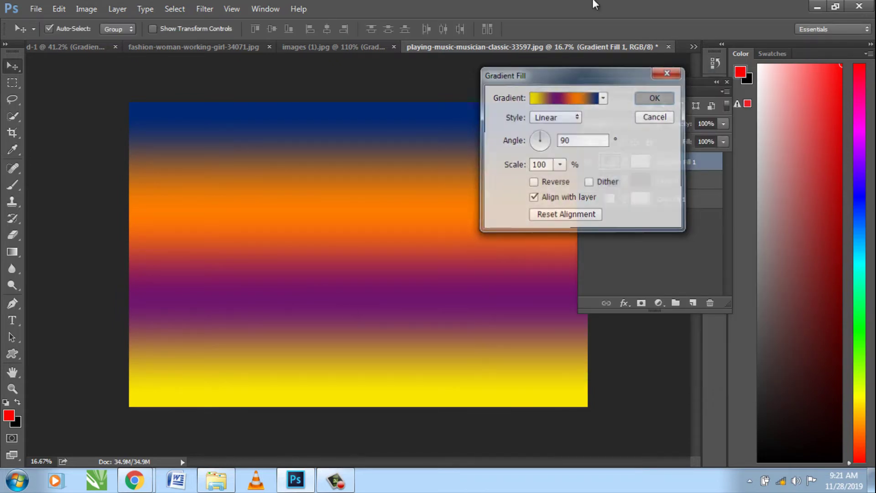
{"action": "key", "text": "Return"}
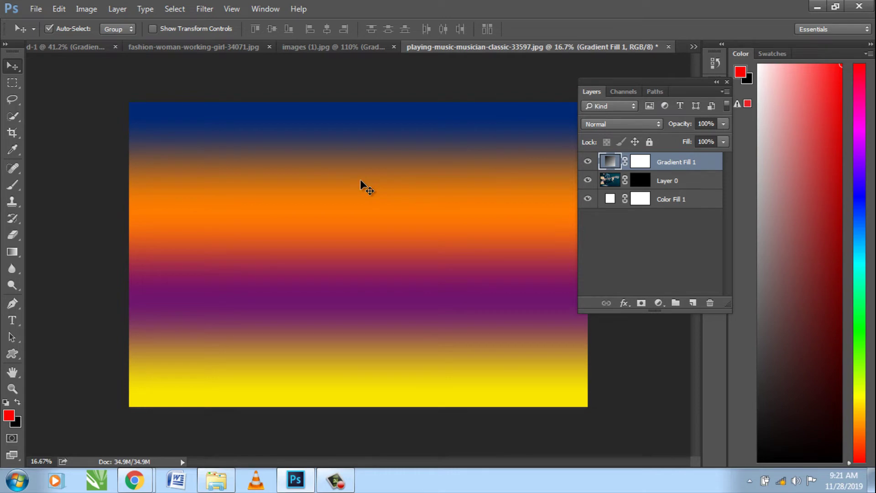
- Set the Gradient Fill 1 layer's blend mode to Color
{"action": "left_click", "coordinate": [707, 212]}
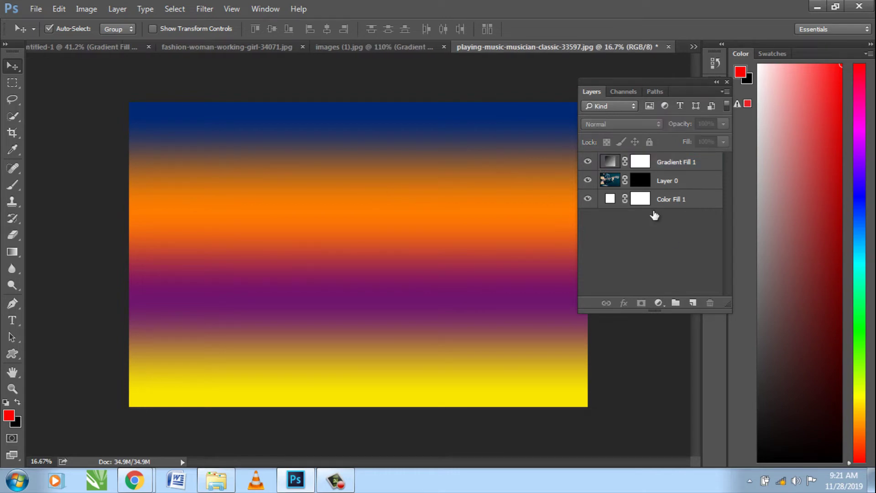
{"action": "left_click", "coordinate": [673, 164]}
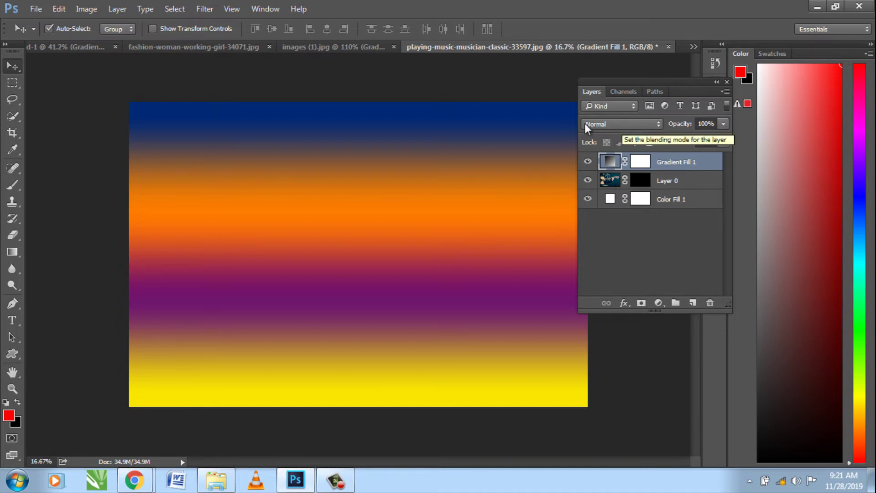
{"action": "left_click", "coordinate": [639, 130]}
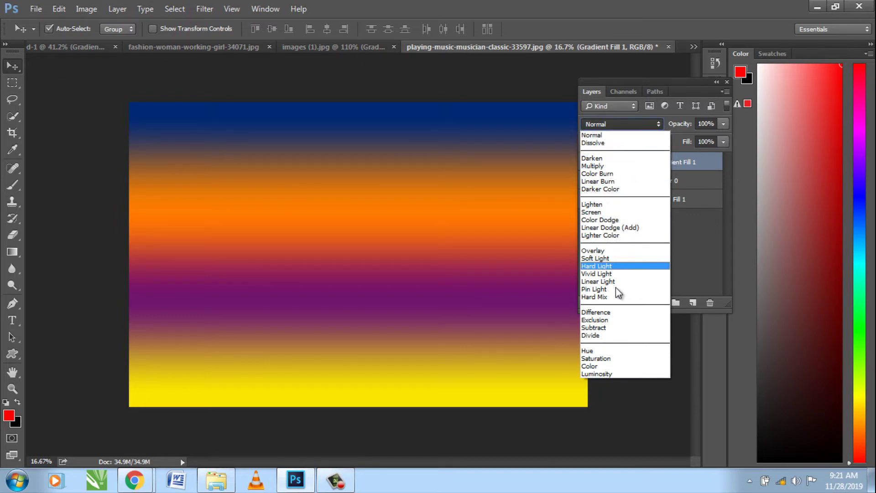
{"action": "left_click", "coordinate": [615, 366]}
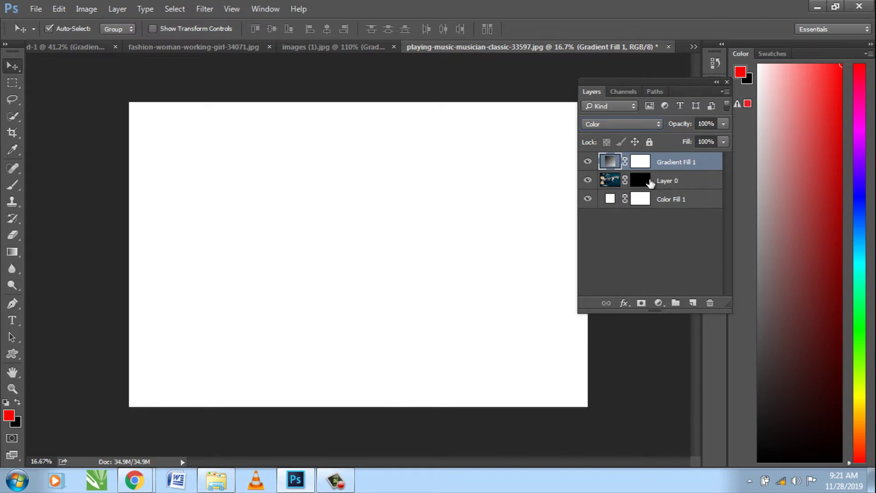
- Set Layer 0 to Multiply and target its layer mask
{"action": "left_click", "coordinate": [673, 181]}
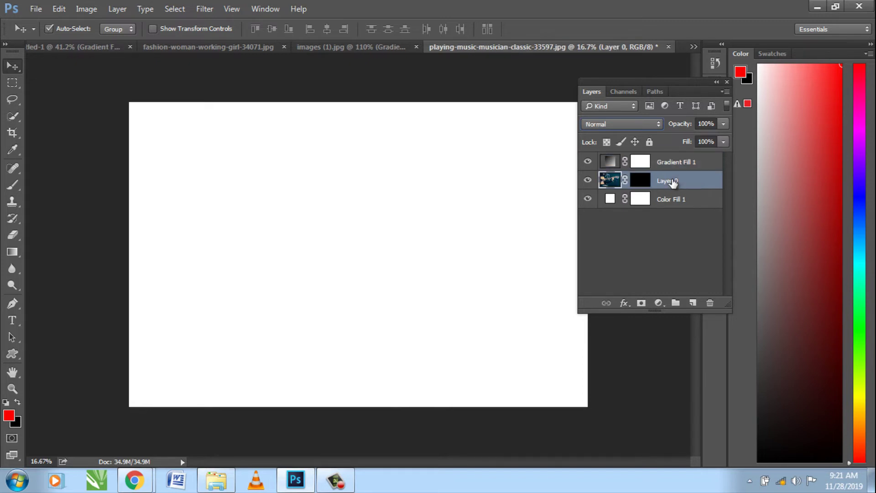
{"action": "left_click", "coordinate": [639, 123]}
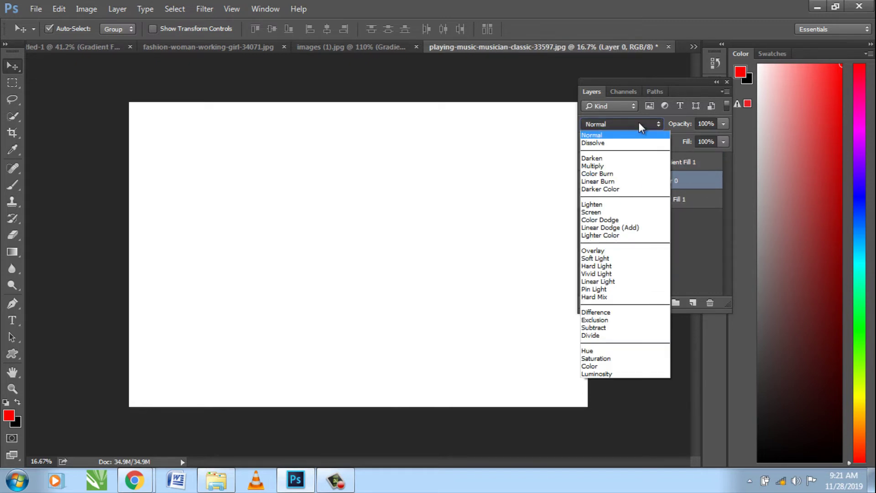
{"action": "left_click", "coordinate": [623, 166]}
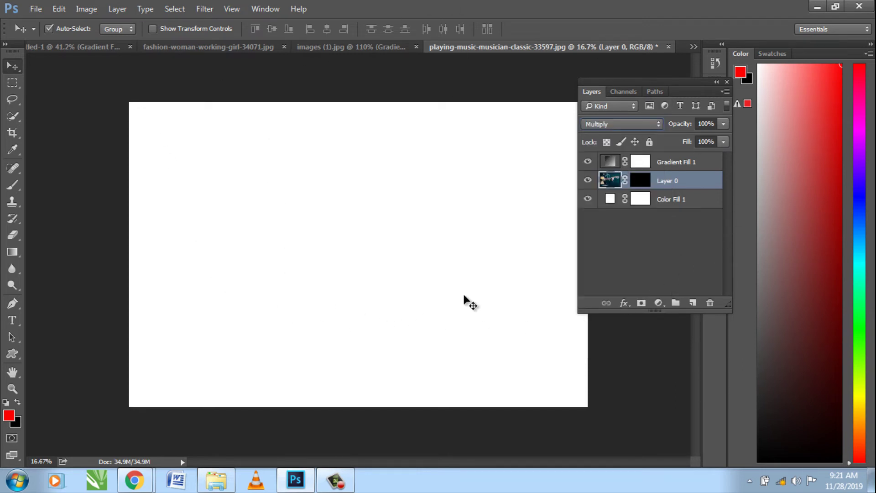
{"action": "left_click", "coordinate": [647, 183]}
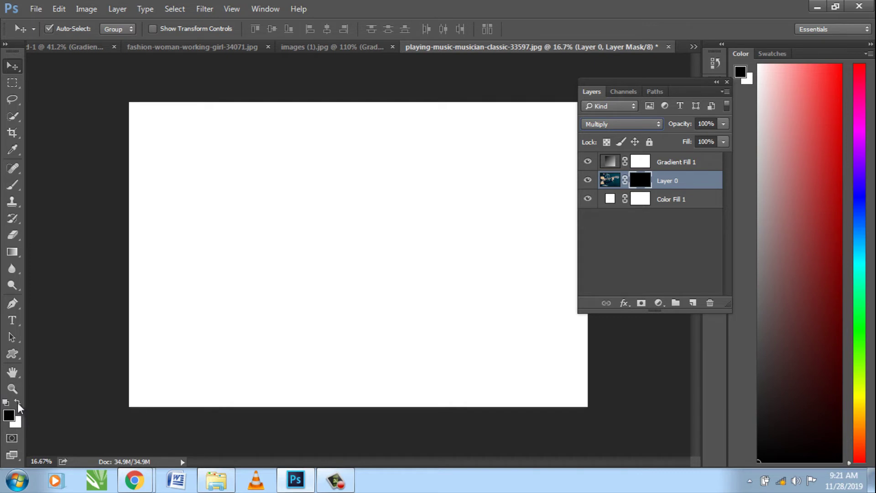
- Make white the foreground colour and switch to the Brush tool
{"action": "left_click", "coordinate": [17, 402]}
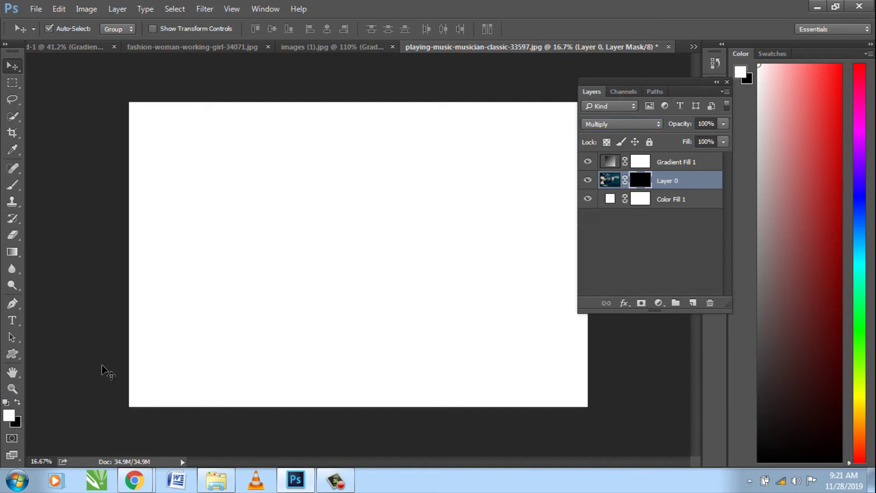
{"action": "left_click", "coordinate": [12, 186]}
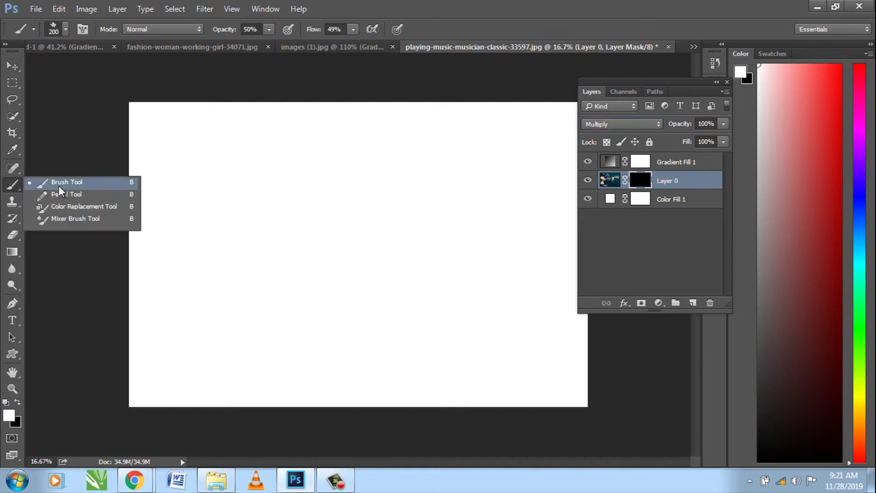
{"action": "left_click", "coordinate": [116, 187]}
- Choose scatter brush preset 23 from the Brush Preset picker
{"action": "left_click", "coordinate": [51, 32]}
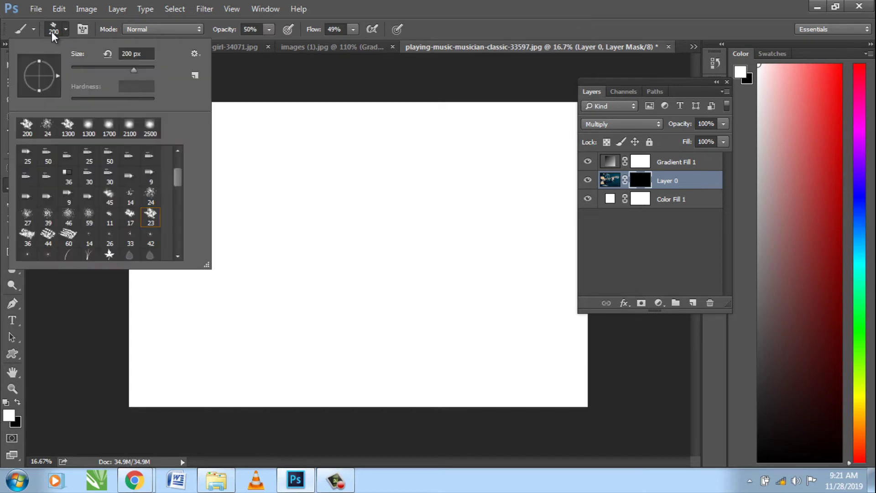
{"action": "scroll", "coordinate": [157, 222], "scroll_direction": "up", "scroll_amount": 2}
{"action": "scroll", "coordinate": [158, 223], "scroll_direction": "up", "scroll_amount": 3}
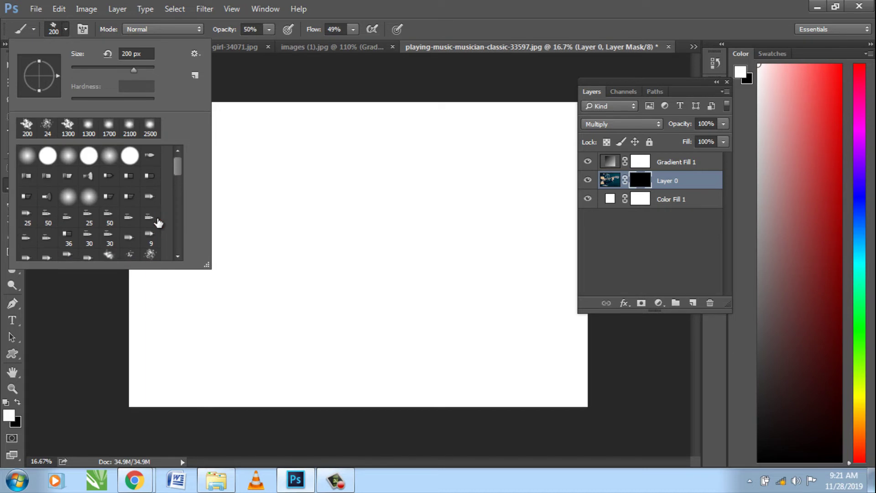
{"action": "scroll", "coordinate": [158, 222], "scroll_direction": "down", "scroll_amount": 2}
{"action": "scroll", "coordinate": [158, 222], "scroll_direction": "down", "scroll_amount": 2}
{"action": "scroll", "coordinate": [159, 223], "scroll_direction": "down", "scroll_amount": 2}
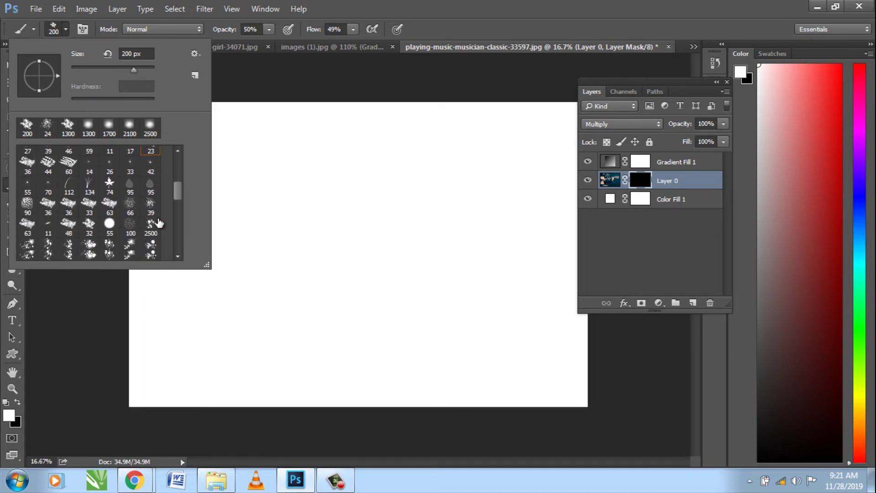
{"action": "scroll", "coordinate": [159, 223], "scroll_direction": "down", "scroll_amount": 3}
{"action": "scroll", "coordinate": [158, 222], "scroll_direction": "up", "scroll_amount": 1}
{"action": "scroll", "coordinate": [159, 220], "scroll_direction": "up", "scroll_amount": 2}
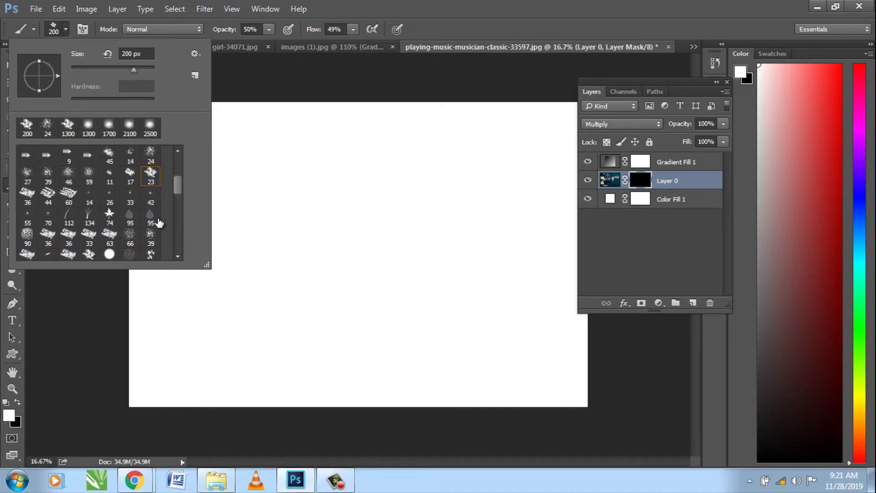
{"action": "scroll", "coordinate": [159, 217], "scroll_direction": "up", "scroll_amount": 2}
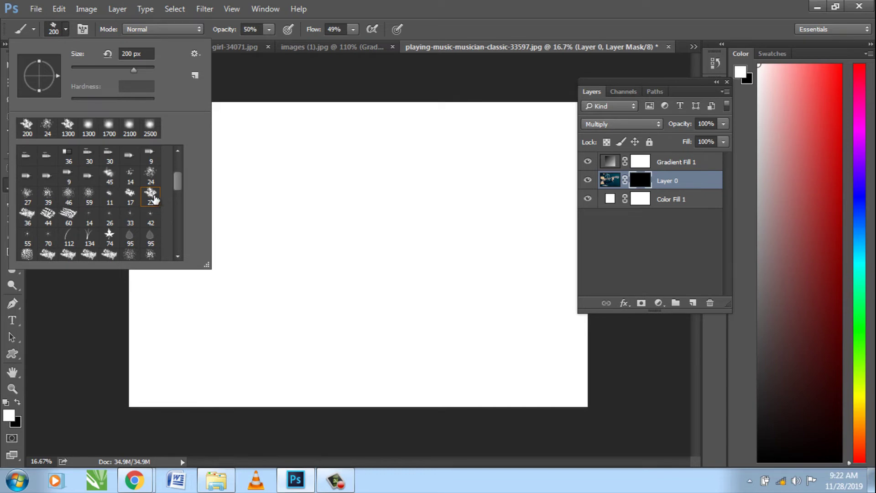
{"action": "double_click", "coordinate": [154, 198]}
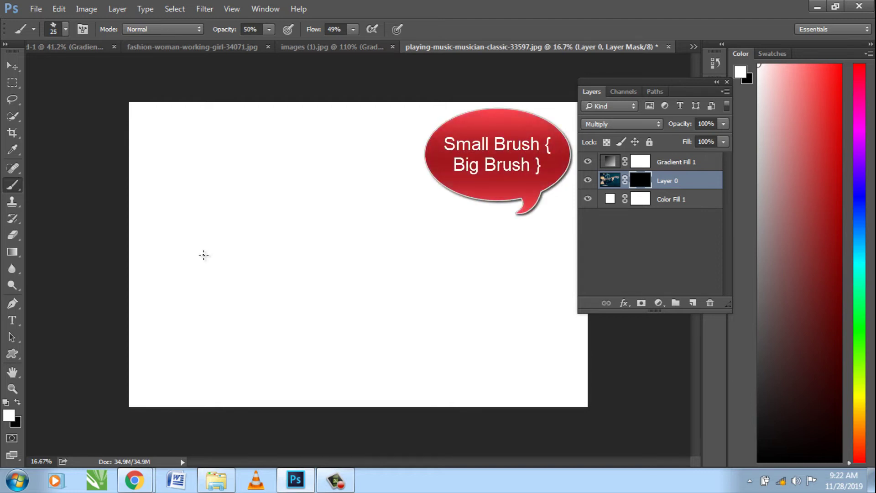
- Resize the splatter brush, settling on 405 px via the Size slider
{"action": "key", "text": "bracketright"}
{"action": "key", "text": "bracketright"}
{"action": "key", "text": "bracketright"}
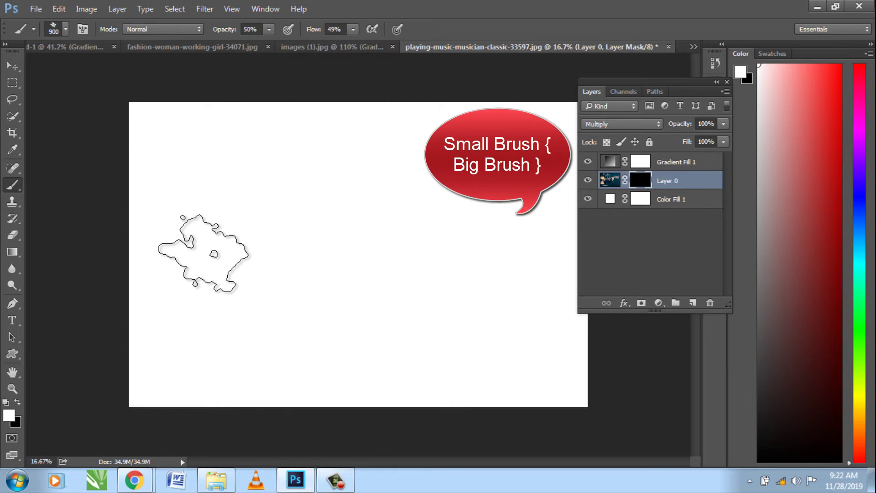
{"action": "key", "text": "bracketleft"}
{"action": "key", "text": "bracketleft"}
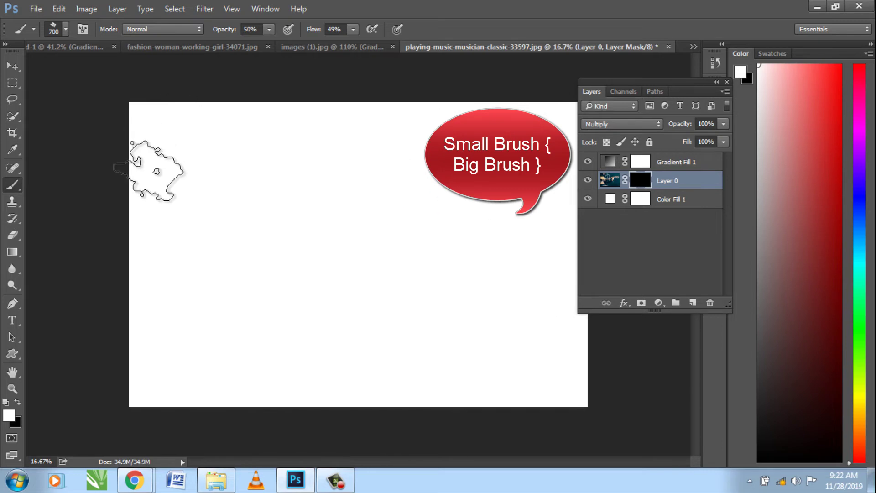
{"action": "left_click", "coordinate": [65, 29]}
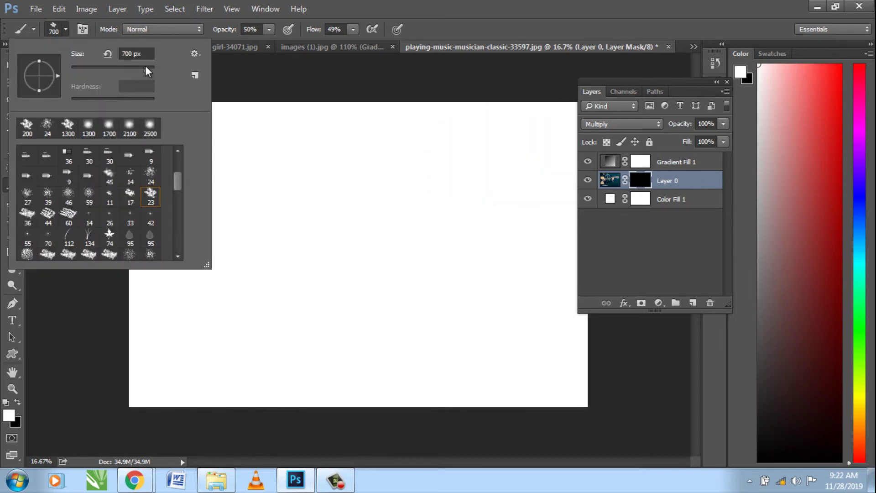
{"action": "left_click_drag", "start_coordinate": [146, 68], "coordinate": [143, 70]}
{"action": "left_click_drag", "start_coordinate": [149, 72], "coordinate": [148, 71]}
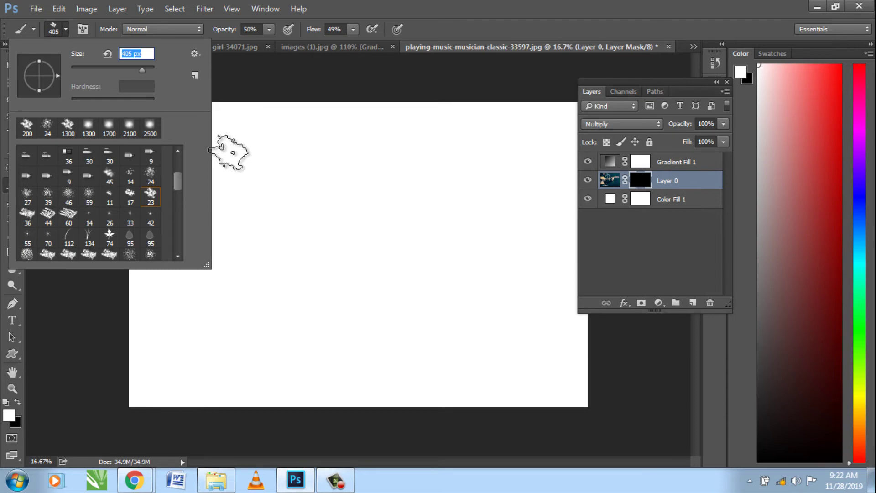
- Paint a splatter on the mask, then enlarge the brush to 800 px and sweep the top-left corner
{"action": "left_click", "coordinate": [228, 152]}
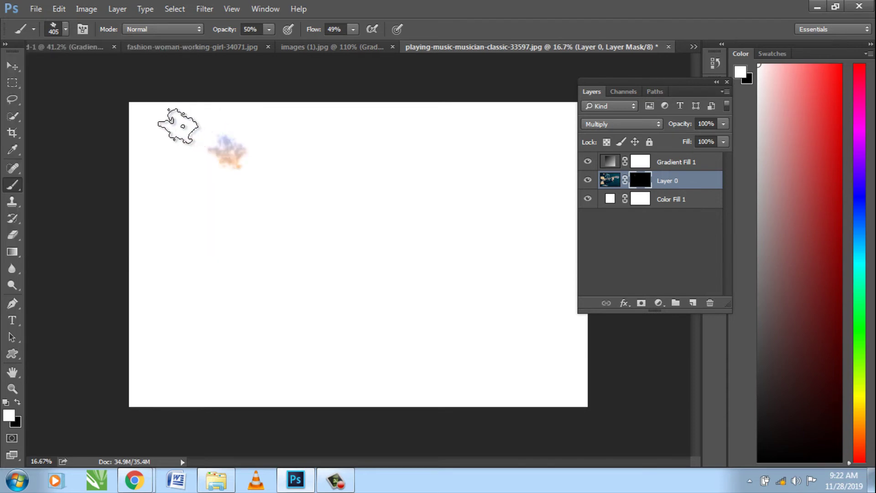
{"action": "key", "text": "bracketright"}
{"action": "key", "text": "bracketright"}
{"action": "key", "text": "bracketright"}
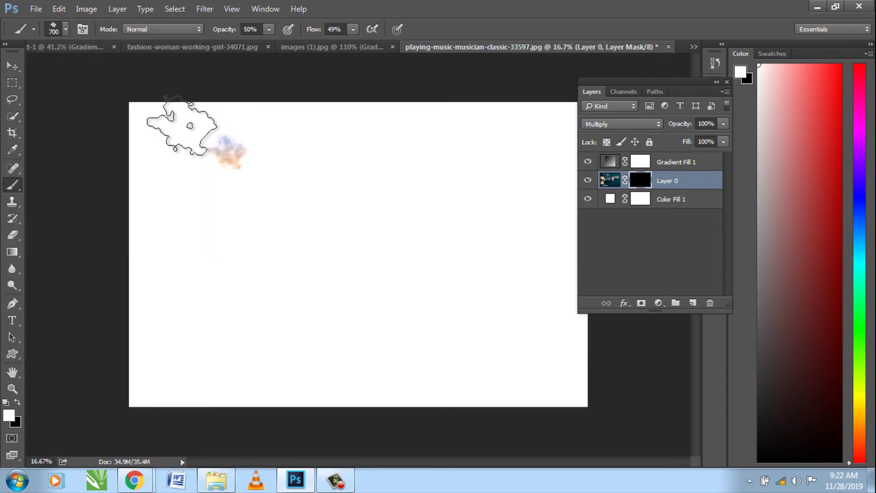
{"action": "key", "text": "bracketright"}
{"action": "mouse_move", "coordinate": [192, 125]}
{"action": "left_mouse_down"}
{"action": "mouse_move", "coordinate": [140, 154]}
{"action": "mouse_move", "coordinate": [195, 160]}
{"action": "mouse_move", "coordinate": [228, 176]}
{"action": "mouse_move", "coordinate": [210, 171]}
{"action": "left_mouse_up"}
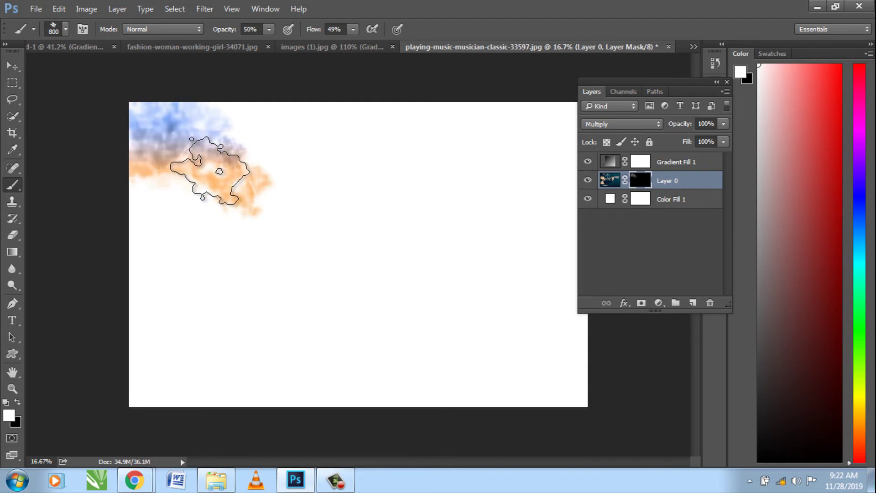
- Set the brush opacity to 43% and flow to 44%
{"action": "left_click", "coordinate": [269, 29]}
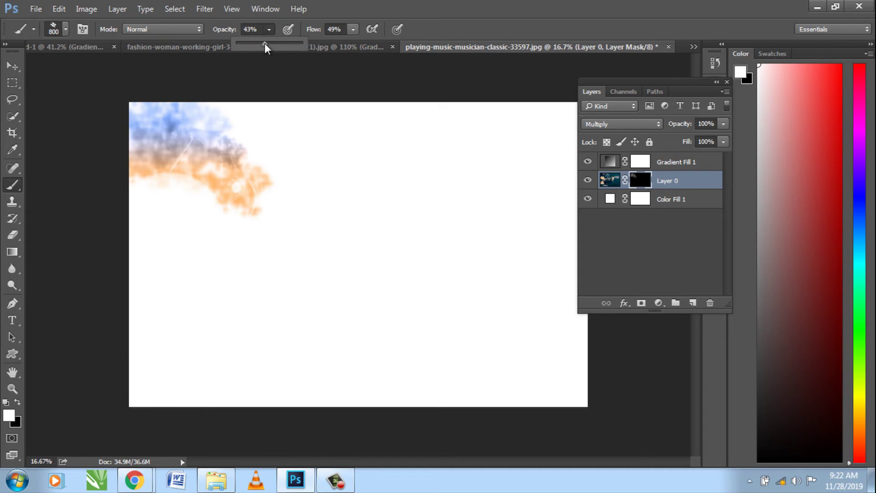
{"action": "left_click", "coordinate": [353, 29]}
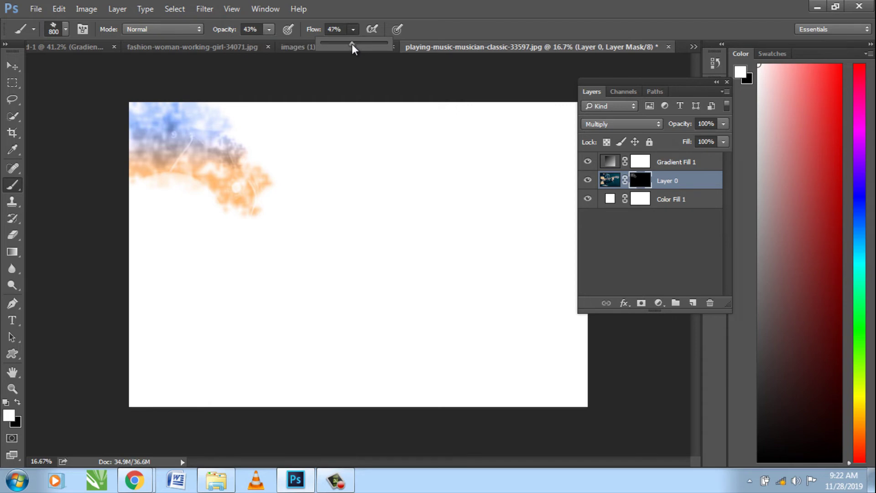
{"action": "left_click_drag", "start_coordinate": [352, 44], "coordinate": [350, 44]}
{"action": "left_click", "coordinate": [251, 30]}
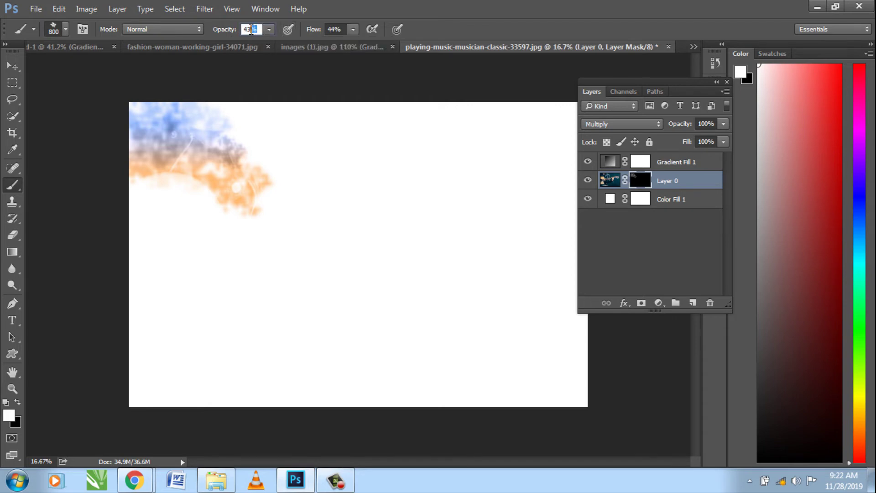
{"action": "left_click", "coordinate": [345, 30]}
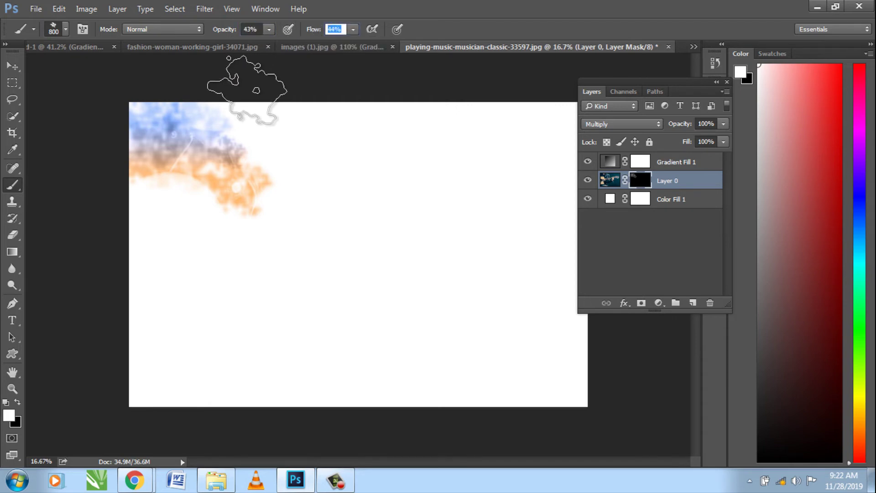
{"action": "key", "text": "Return"}
- Enlarge the brush to 1100 px, raise opacity to 60%, and paint the left side down to the bottom
{"action": "key", "text": "bracketright"}
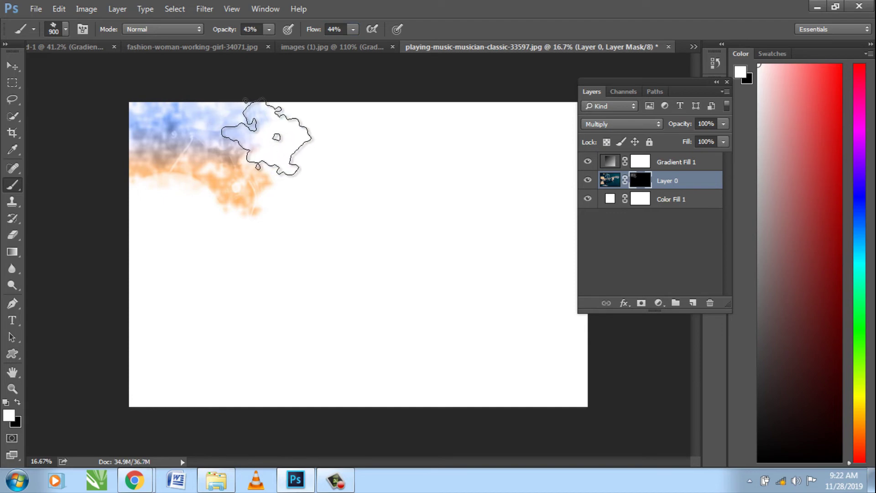
{"action": "key", "text": "bracketright"}
{"action": "key", "text": "bracketright"}
{"action": "mouse_move", "coordinate": [258, 177]}
{"action": "left_mouse_down"}
{"action": "mouse_move", "coordinate": [166, 166]}
{"action": "mouse_move", "coordinate": [196, 210]}
{"action": "mouse_move", "coordinate": [199, 193]}
{"action": "mouse_move", "coordinate": [166, 255]}
{"action": "mouse_move", "coordinate": [234, 248]}
{"action": "mouse_move", "coordinate": [166, 294]}
{"action": "mouse_move", "coordinate": [166, 343]}
{"action": "mouse_move", "coordinate": [194, 300]}
{"action": "mouse_move", "coordinate": [269, 297]}
{"action": "left_mouse_up"}
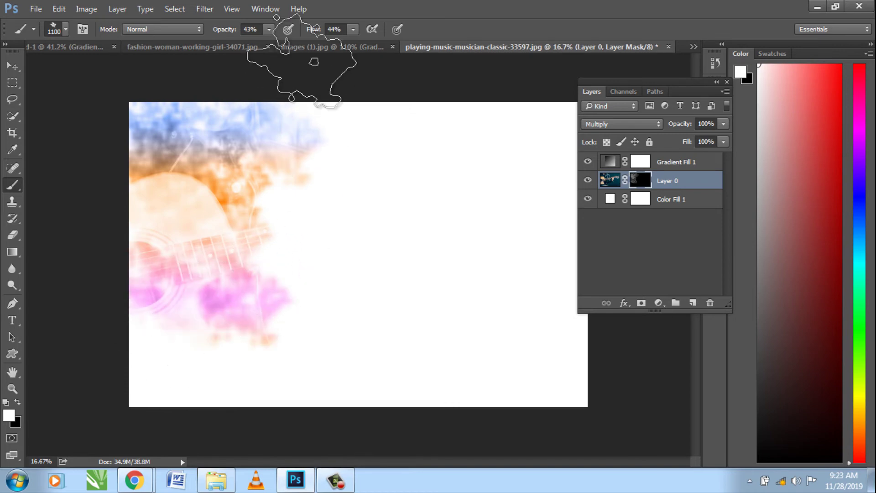
{"action": "left_click_drag", "start_coordinate": [271, 45], "coordinate": [280, 45]}
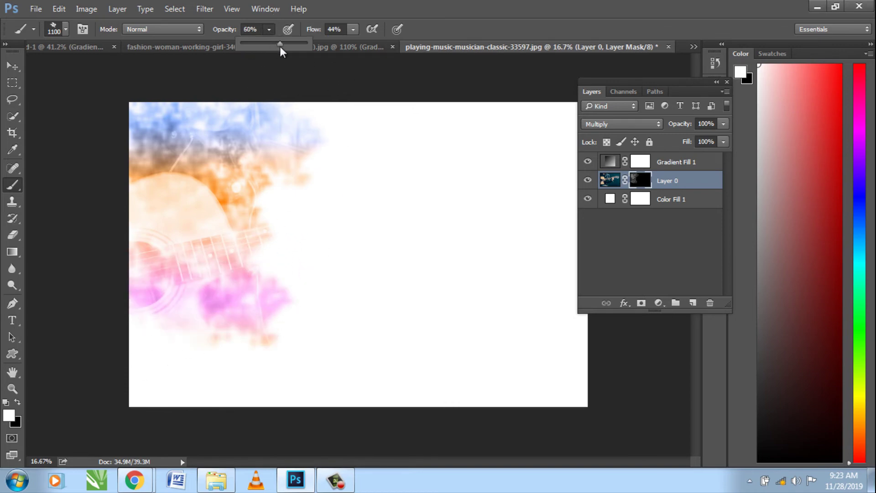
{"action": "mouse_move", "coordinate": [311, 120]}
{"action": "left_mouse_down"}
{"action": "mouse_move", "coordinate": [317, 112]}
{"action": "mouse_move", "coordinate": [314, 206]}
{"action": "mouse_move", "coordinate": [295, 187]}
{"action": "mouse_move", "coordinate": [264, 268]}
{"action": "mouse_move", "coordinate": [281, 258]}
{"action": "mouse_move", "coordinate": [146, 365]}
{"action": "mouse_move", "coordinate": [185, 375]}
{"action": "mouse_move", "coordinate": [277, 349]}
{"action": "mouse_move", "coordinate": [297, 368]}
{"action": "mouse_move", "coordinate": [335, 333]}
{"action": "mouse_move", "coordinate": [323, 270]}
{"action": "mouse_move", "coordinate": [372, 137]}
{"action": "mouse_move", "coordinate": [488, 160]}
{"action": "mouse_move", "coordinate": [391, 117]}
{"action": "mouse_move", "coordinate": [404, 148]}
{"action": "mouse_move", "coordinate": [401, 195]}
{"action": "mouse_move", "coordinate": [362, 303]}
{"action": "mouse_move", "coordinate": [369, 392]}
{"action": "left_mouse_up"}
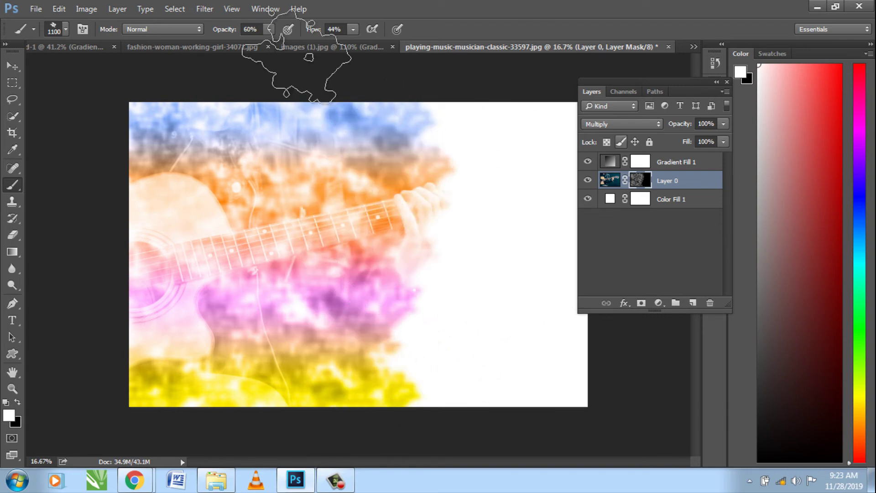
{"action": "left_click_drag", "start_coordinate": [280, 336], "coordinate": [408, 354]}
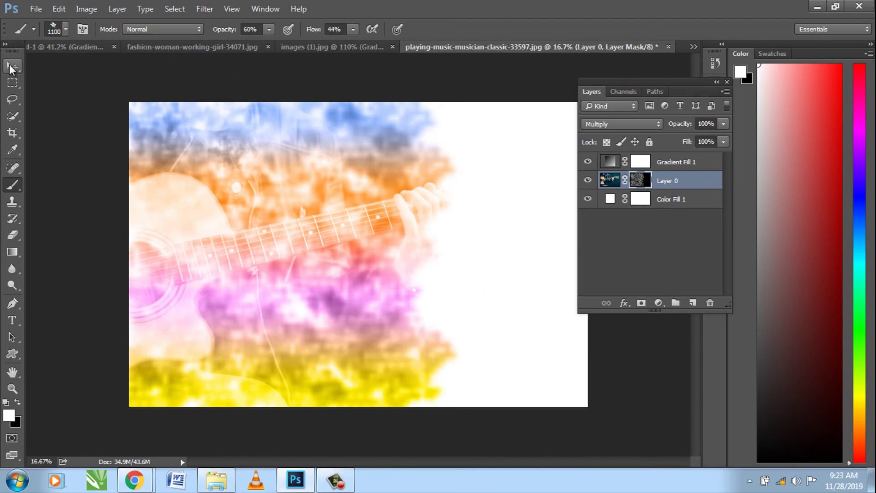
- Switch to the Move tool and select the Gradient Fill 1 layer for editing
{"action": "left_click", "coordinate": [12, 65]}
{"action": "left_click", "coordinate": [613, 164]}
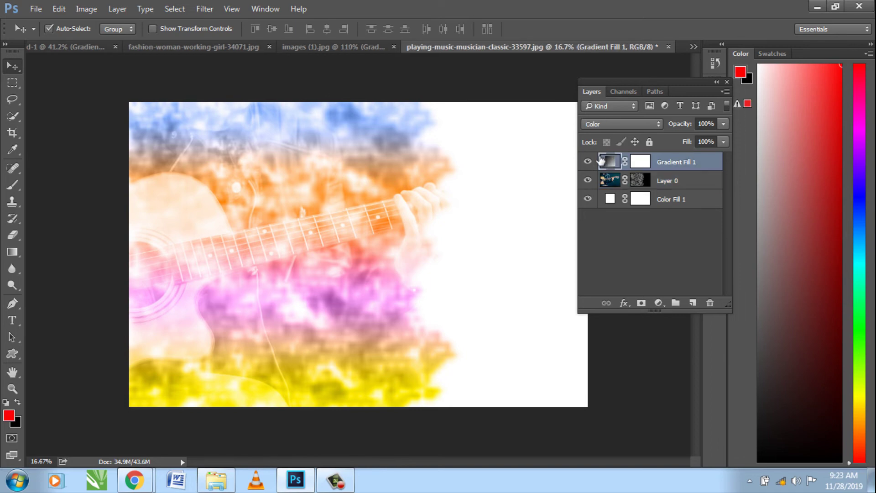
{"action": "double_click", "coordinate": [611, 162]}
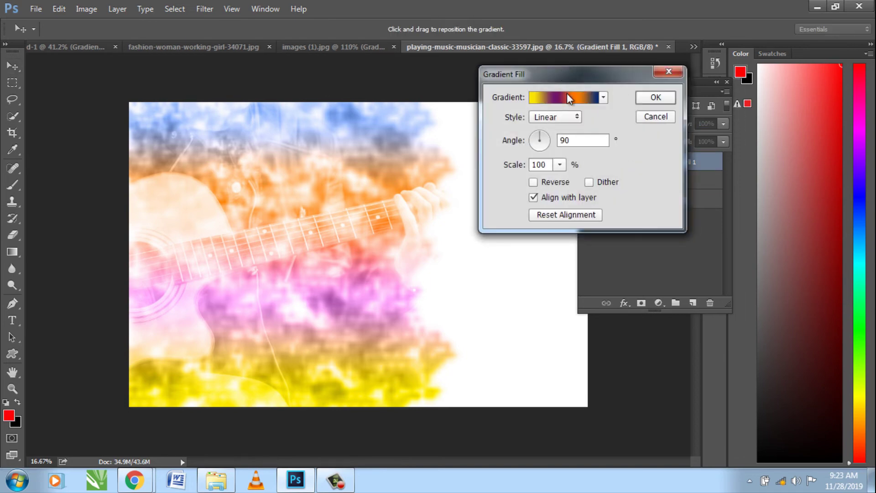
- Preview Violet-Orange, Red-Green, Orange-Yellow-Orange and Spectrum presets, then apply Blue, Red, Yellow
{"action": "left_click", "coordinate": [579, 95]}
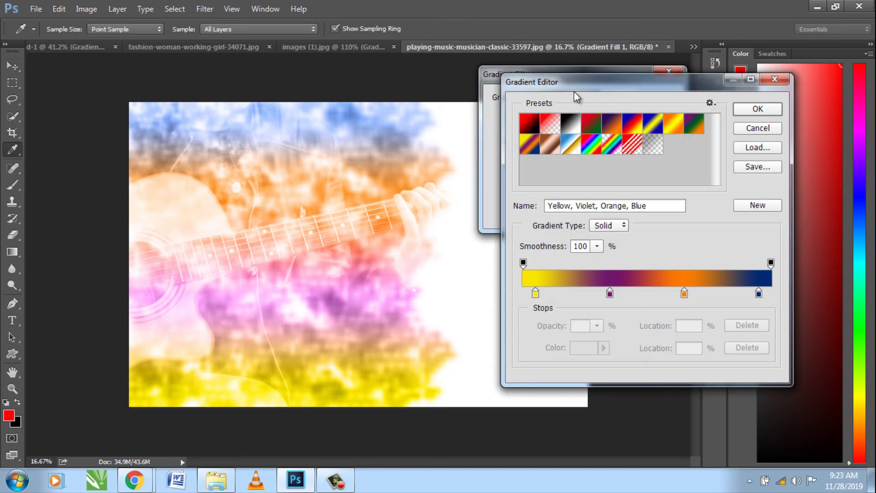
{"action": "left_click", "coordinate": [575, 126]}
{"action": "left_click", "coordinate": [614, 125]}
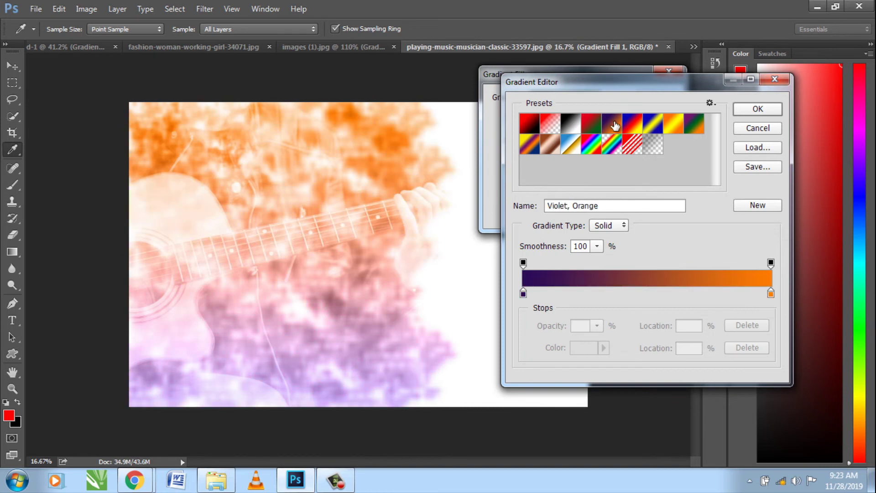
{"action": "left_click", "coordinate": [590, 123]}
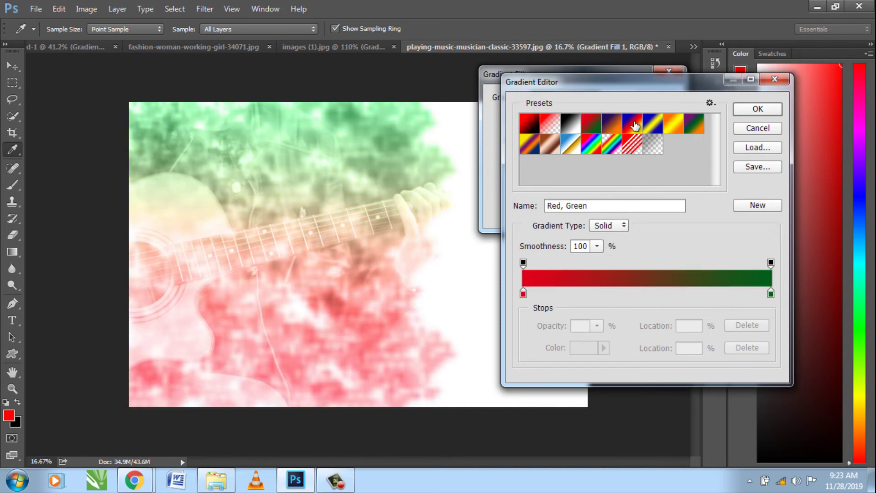
{"action": "left_click", "coordinate": [635, 125]}
{"action": "left_click", "coordinate": [674, 127]}
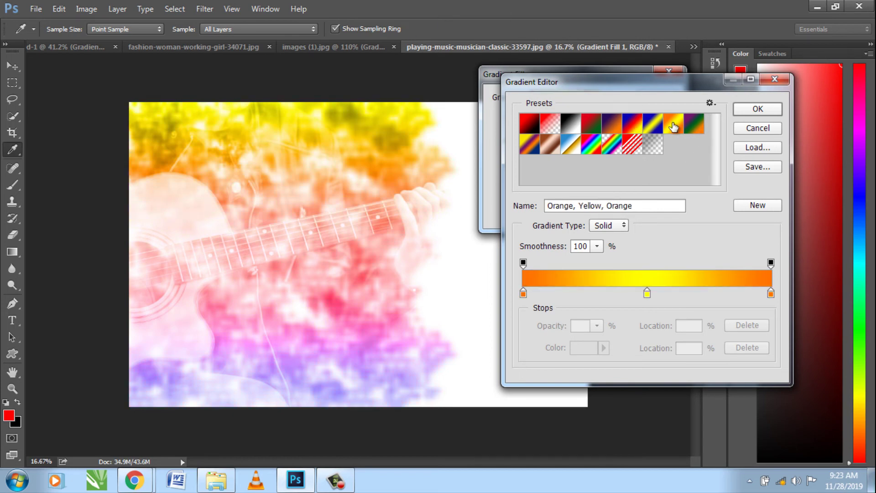
{"action": "left_click", "coordinate": [530, 146]}
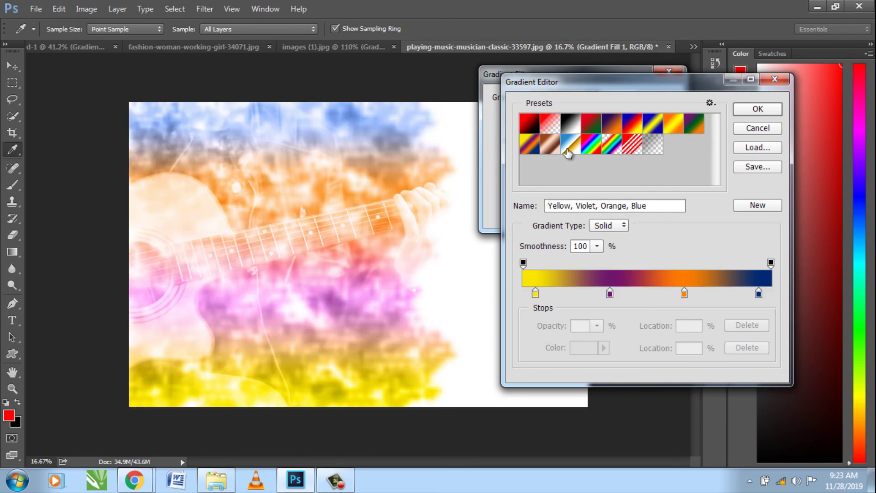
{"action": "left_click", "coordinate": [590, 147]}
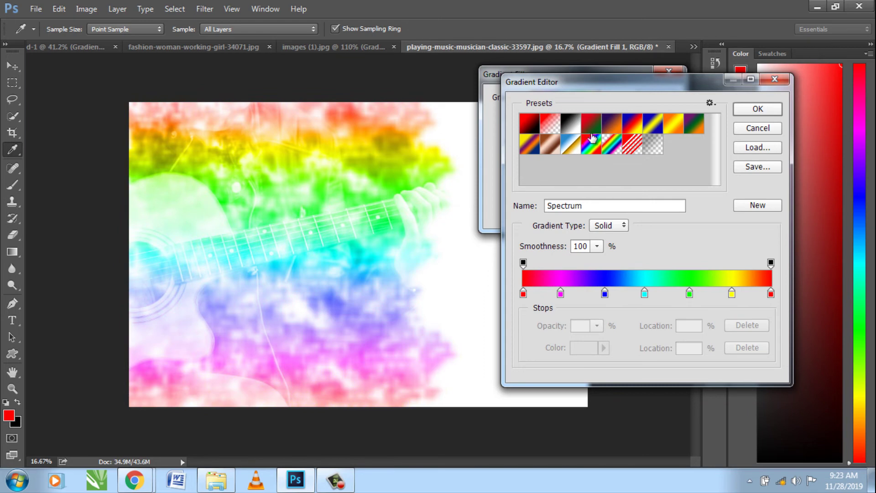
{"action": "left_click", "coordinate": [636, 125]}
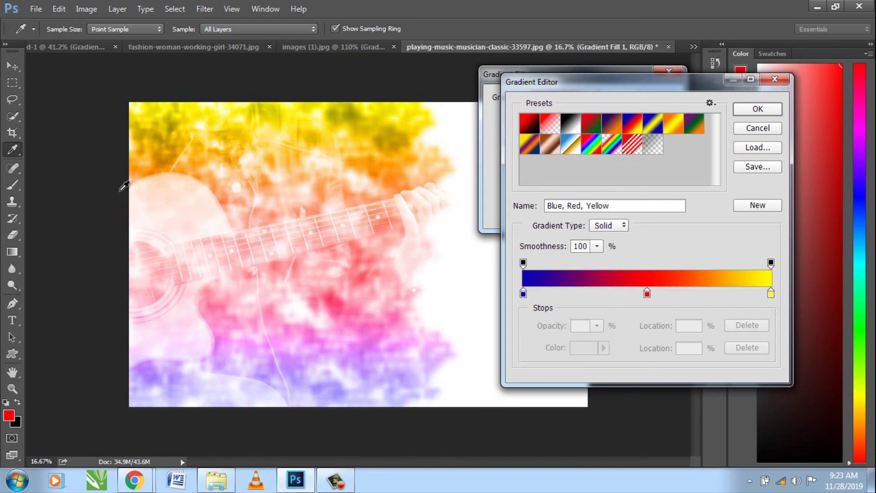
{"action": "left_click", "coordinate": [761, 110]}
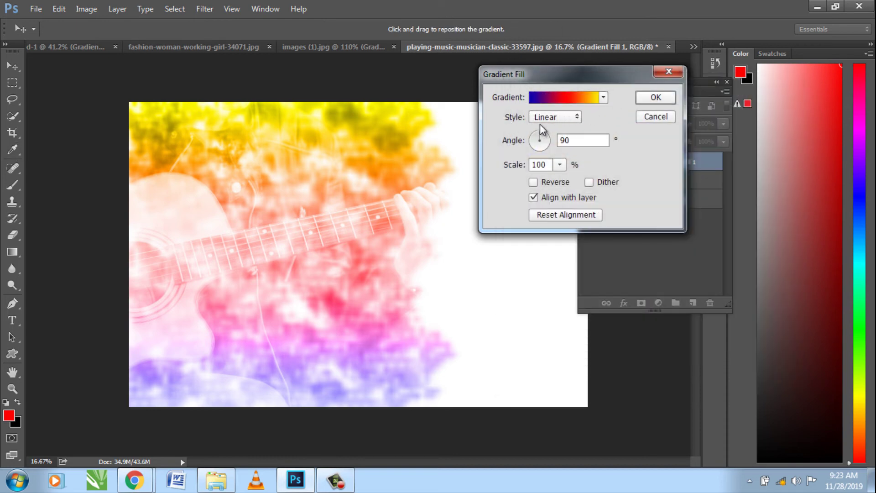
- Try the Radial, Angle, Reflected and Diamond gradient styles on the fill
{"action": "left_click", "coordinate": [555, 118]}
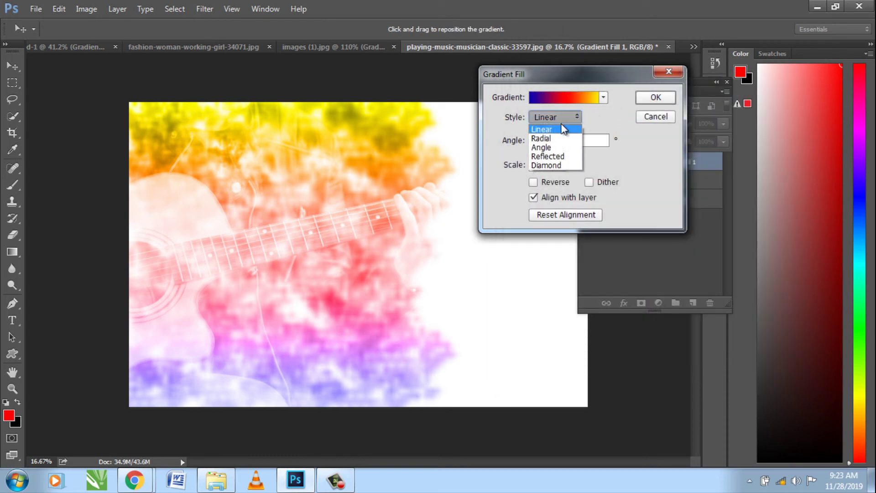
{"action": "left_click", "coordinate": [565, 138]}
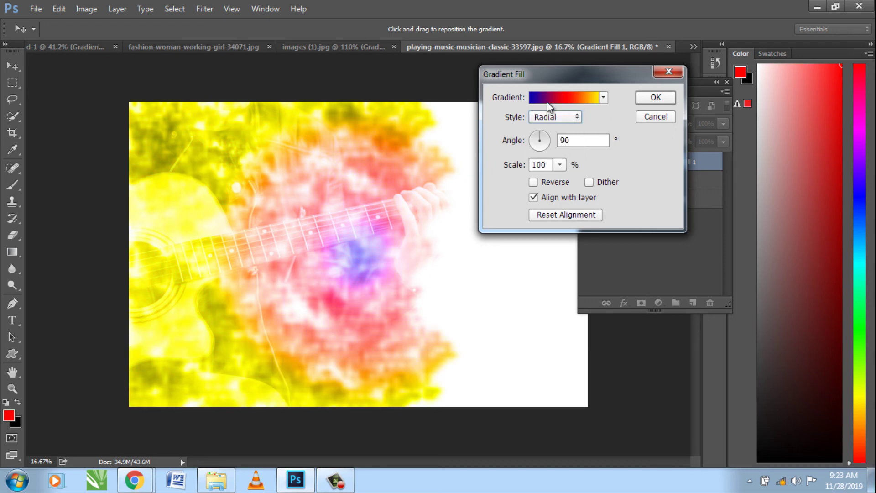
{"action": "left_click", "coordinate": [566, 119]}
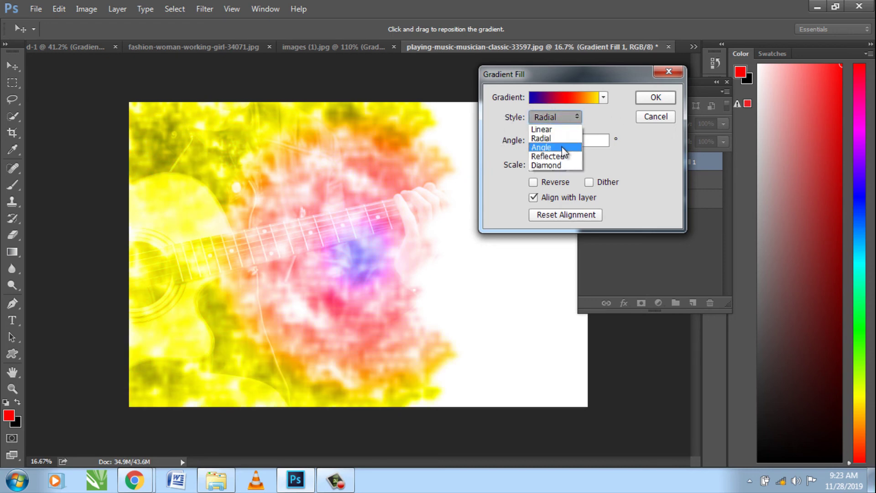
{"action": "left_click", "coordinate": [562, 145]}
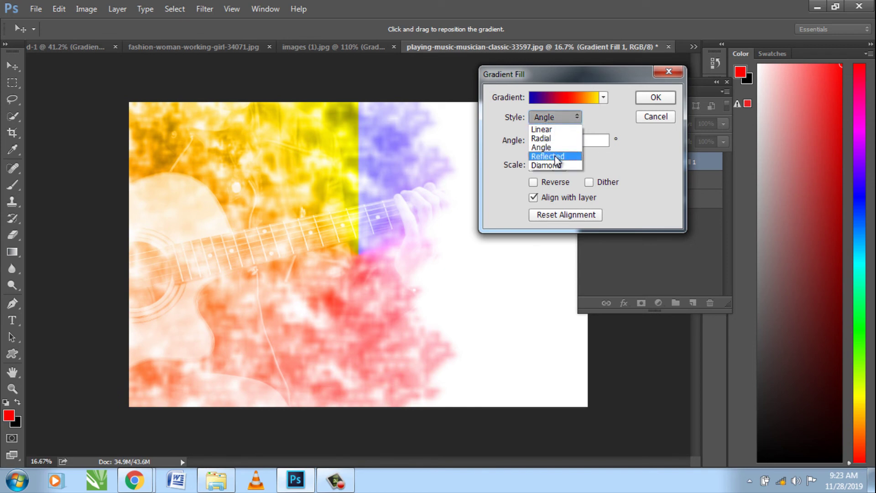
{"action": "left_click", "coordinate": [556, 157]}
{"action": "left_click", "coordinate": [557, 117]}
{"action": "left_click", "coordinate": [549, 166]}
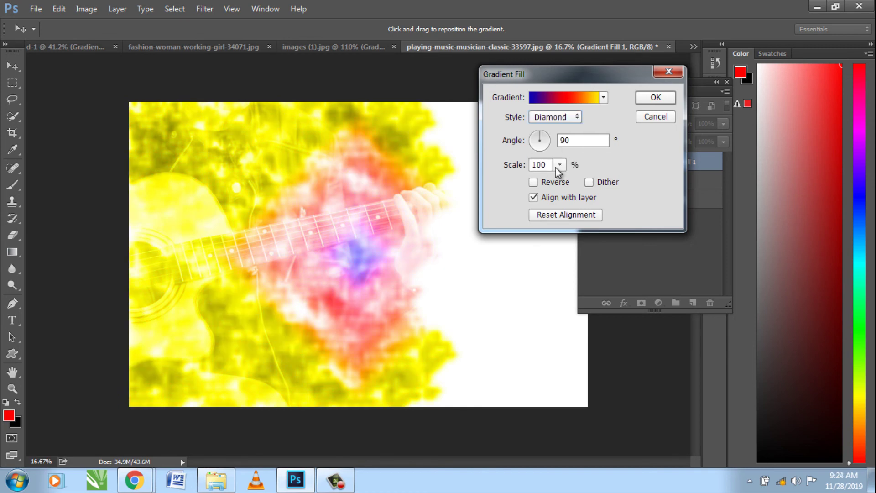
- Apply the Orange, Yellow, Orange gradient and return the style to Linear
{"action": "left_click", "coordinate": [592, 101]}
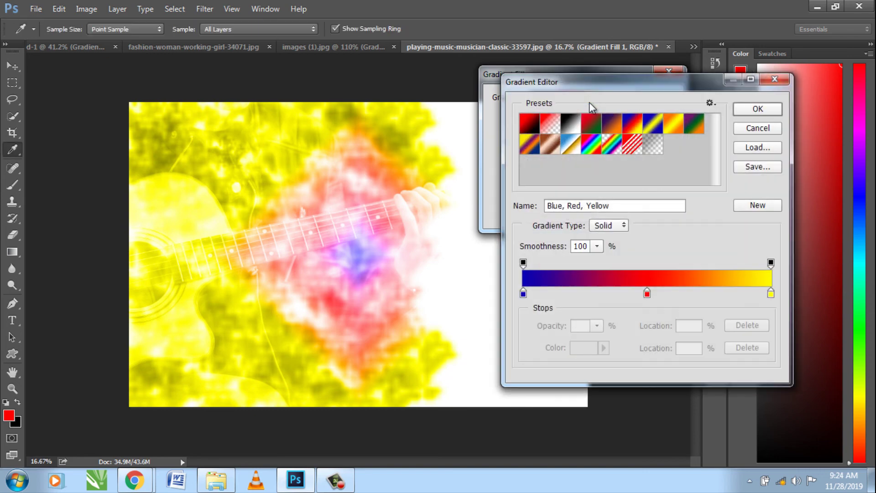
{"action": "left_click", "coordinate": [677, 128]}
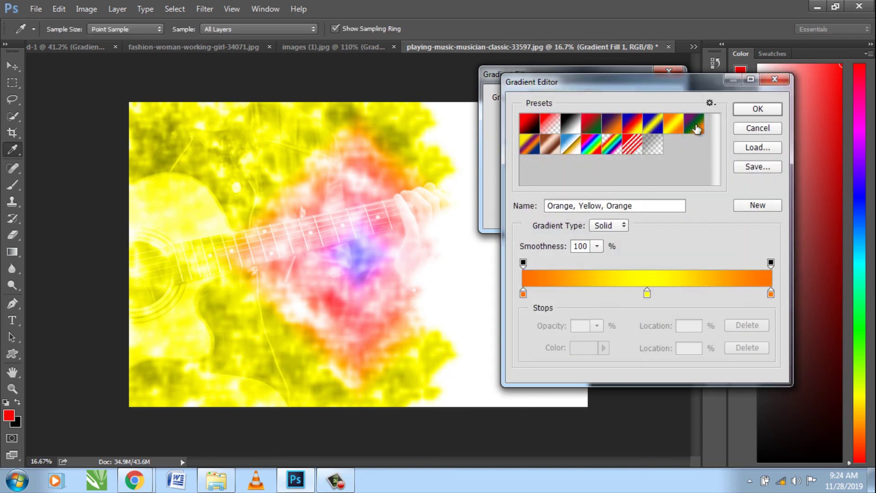
{"action": "left_click", "coordinate": [754, 109]}
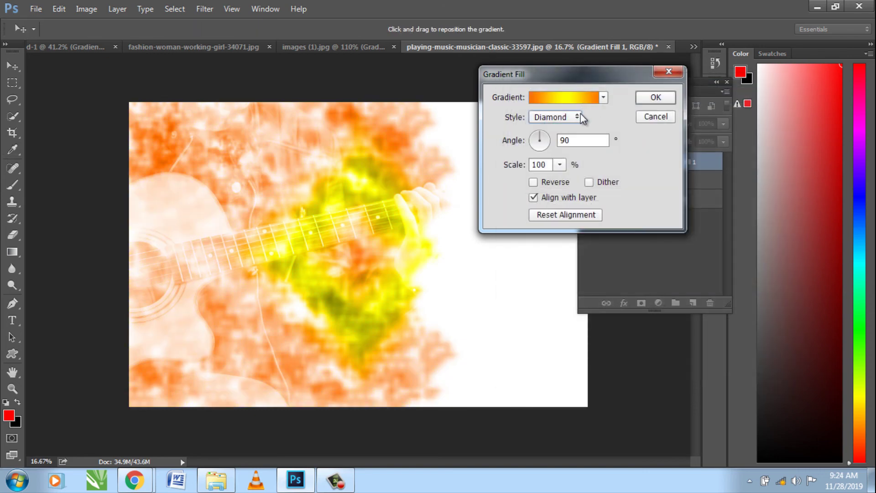
{"action": "left_click", "coordinate": [574, 121]}
{"action": "left_click", "coordinate": [571, 130]}
- Apply the blue-yellow-blue preset in Angle style and confirm the Gradient Fill
{"action": "left_click", "coordinate": [604, 98]}
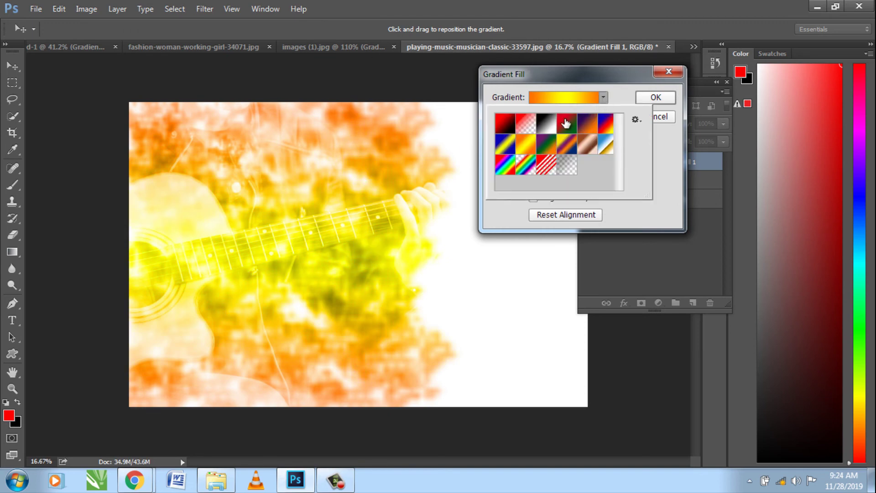
{"action": "left_click", "coordinate": [506, 147]}
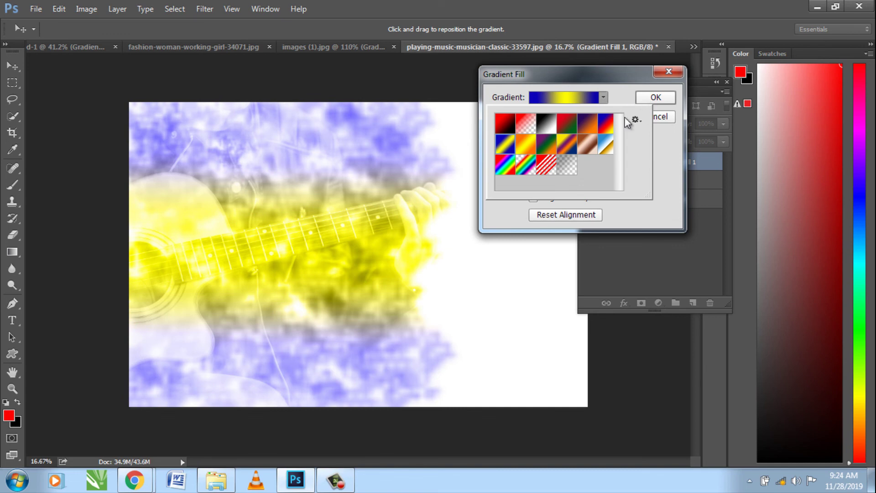
{"action": "left_click", "coordinate": [669, 155]}
{"action": "left_click", "coordinate": [564, 118]}
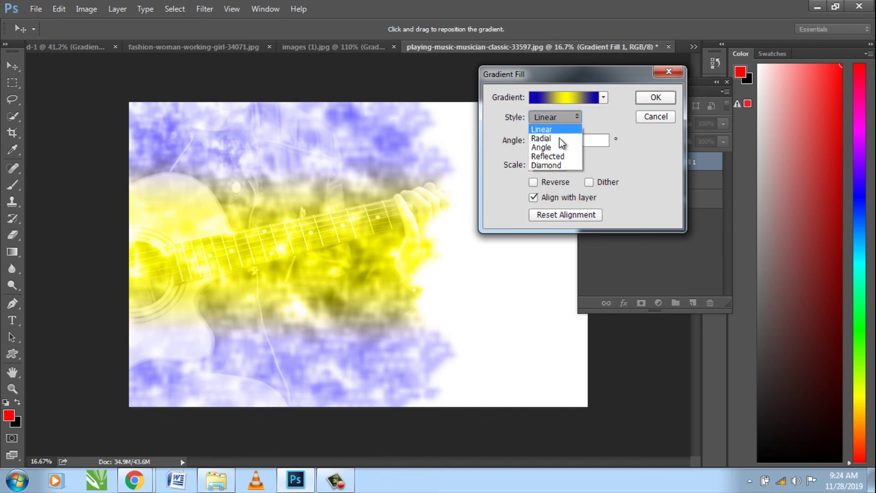
{"action": "left_click", "coordinate": [561, 137]}
{"action": "left_click", "coordinate": [564, 117]}
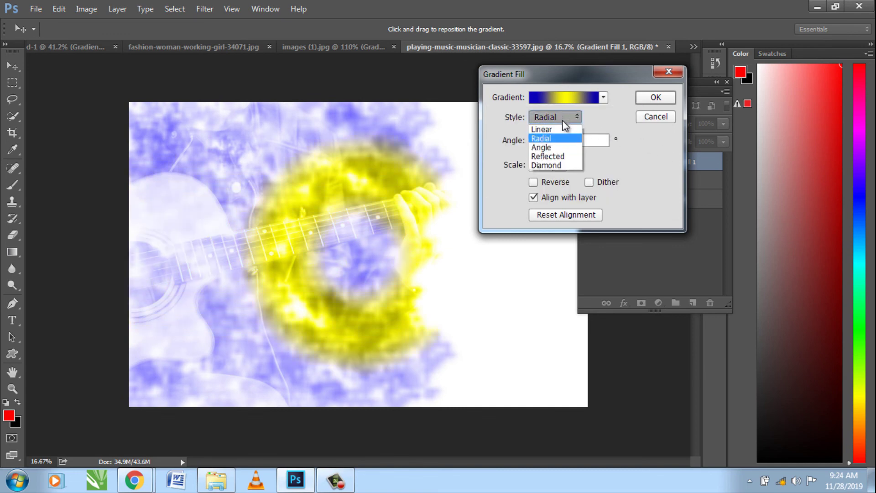
{"action": "left_click", "coordinate": [553, 149]}
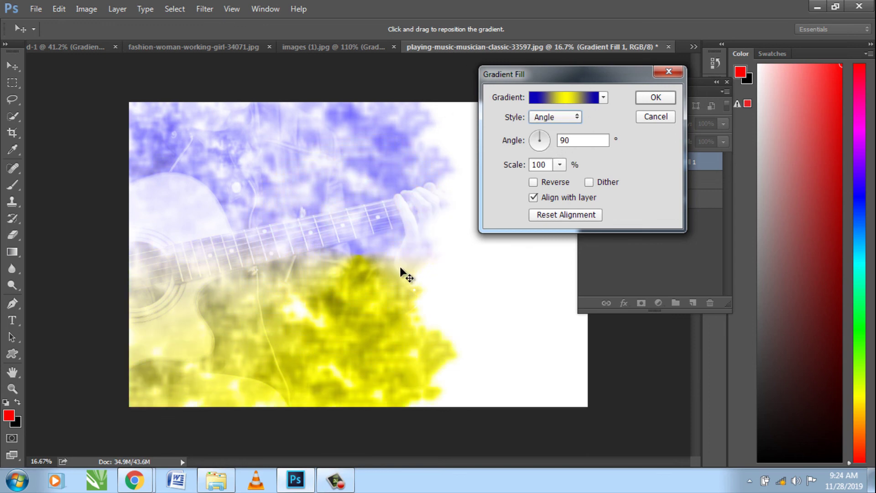
{"action": "left_click", "coordinate": [665, 99]}
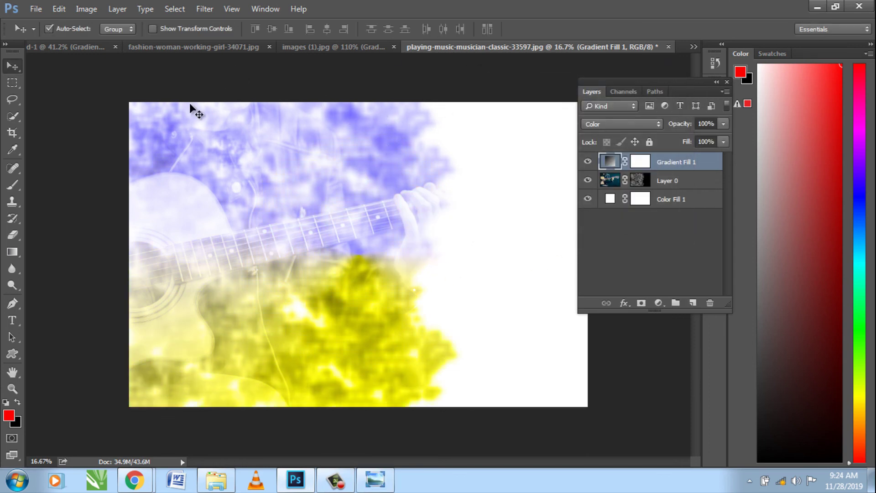
{"action": "left_click", "coordinate": [375, 478]}
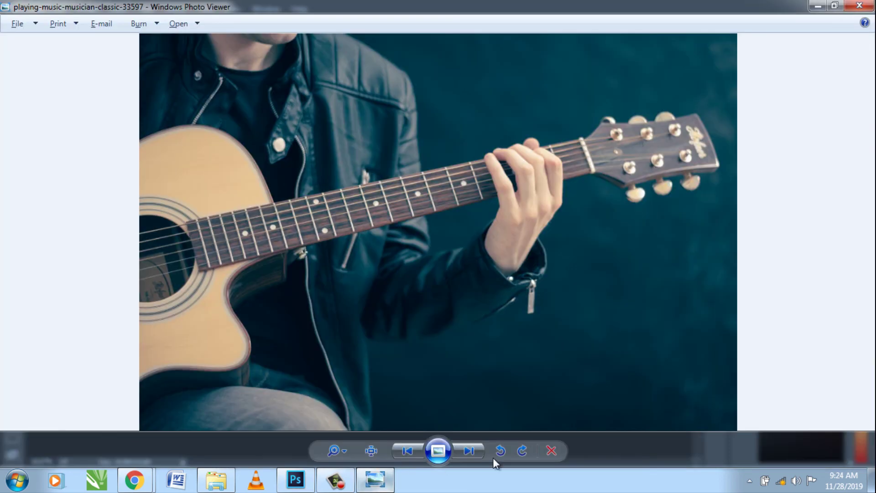
{"action": "left_click", "coordinate": [818, 5]}
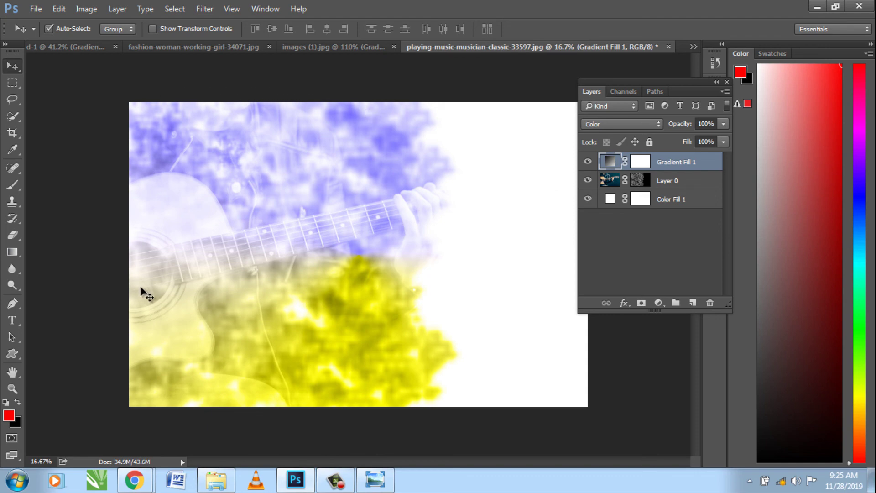
{"action": "left_click", "coordinate": [386, 483]}
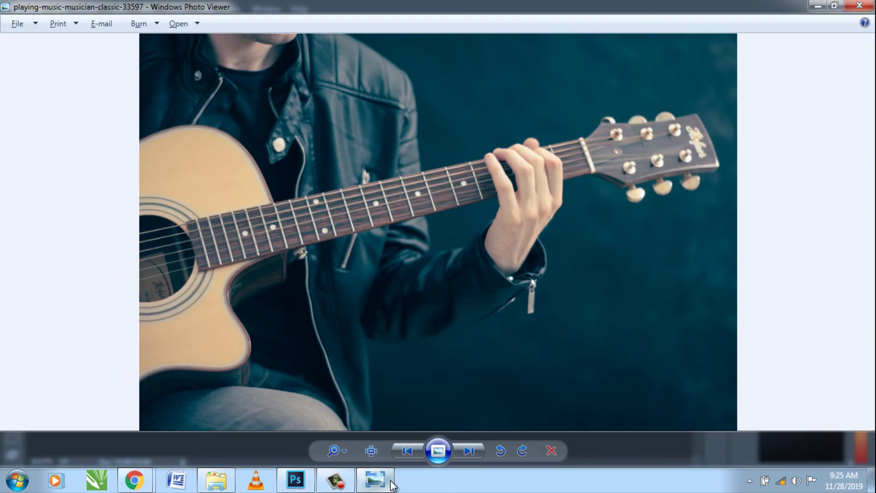
{"action": "left_click", "coordinate": [385, 483]}
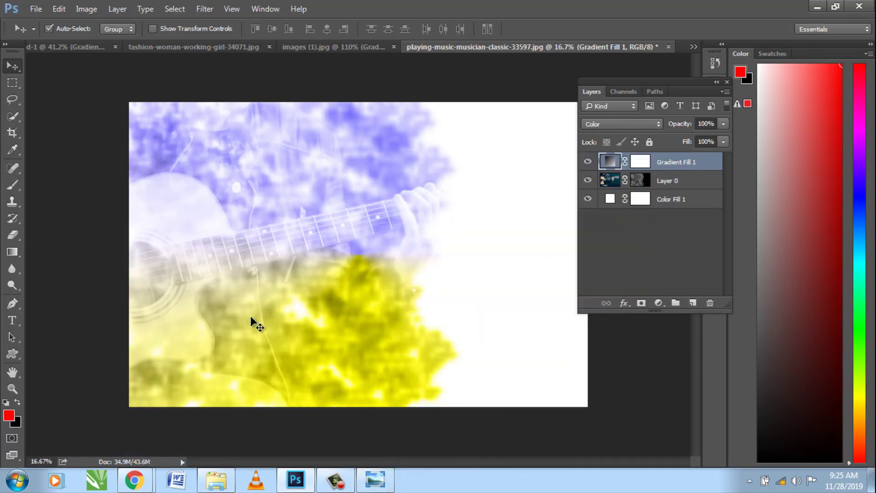